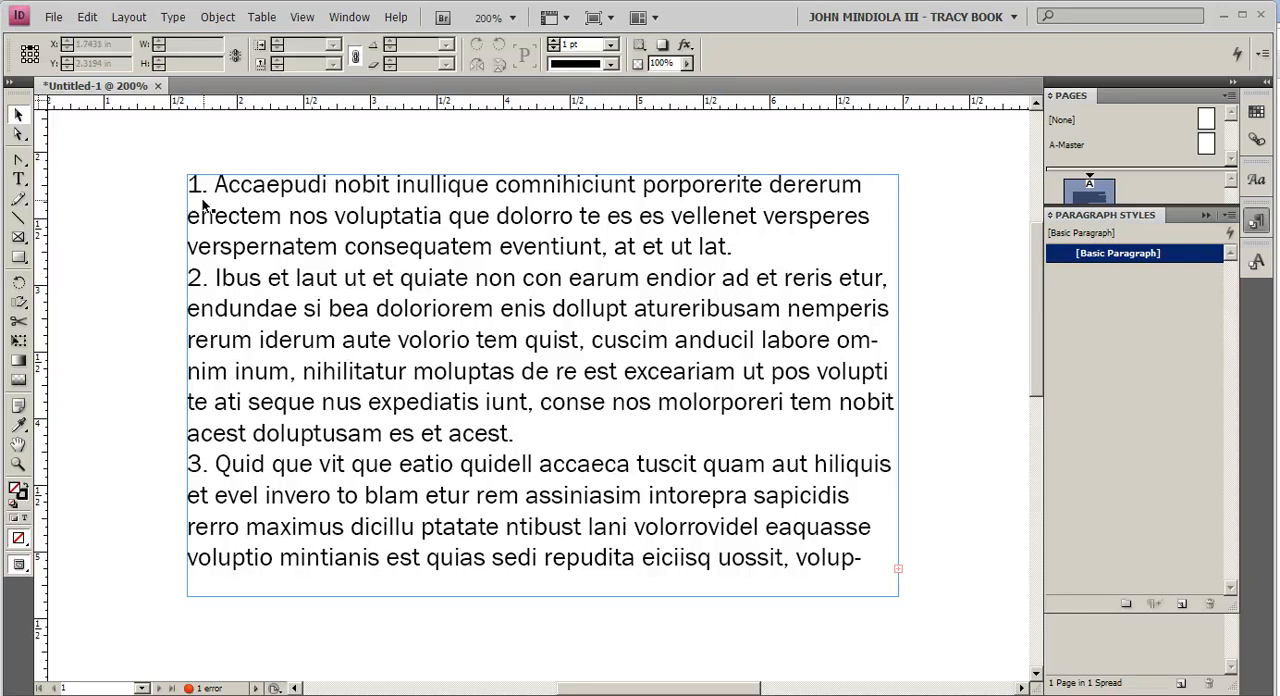
Step: Replace the space after the numbers 1., 2. and 3. with a tab in each list item
left_click(19, 180)
left_click(207, 184)
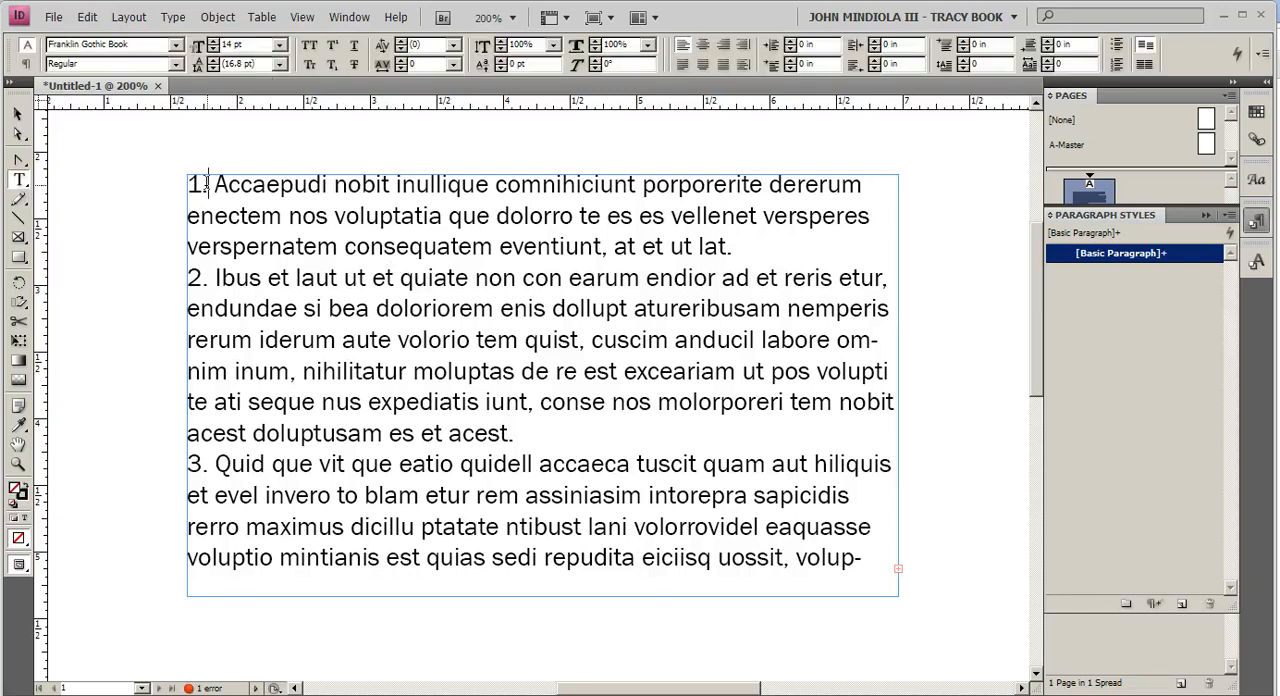
left_click_drag(207, 184, 216, 184)
key("Tab")
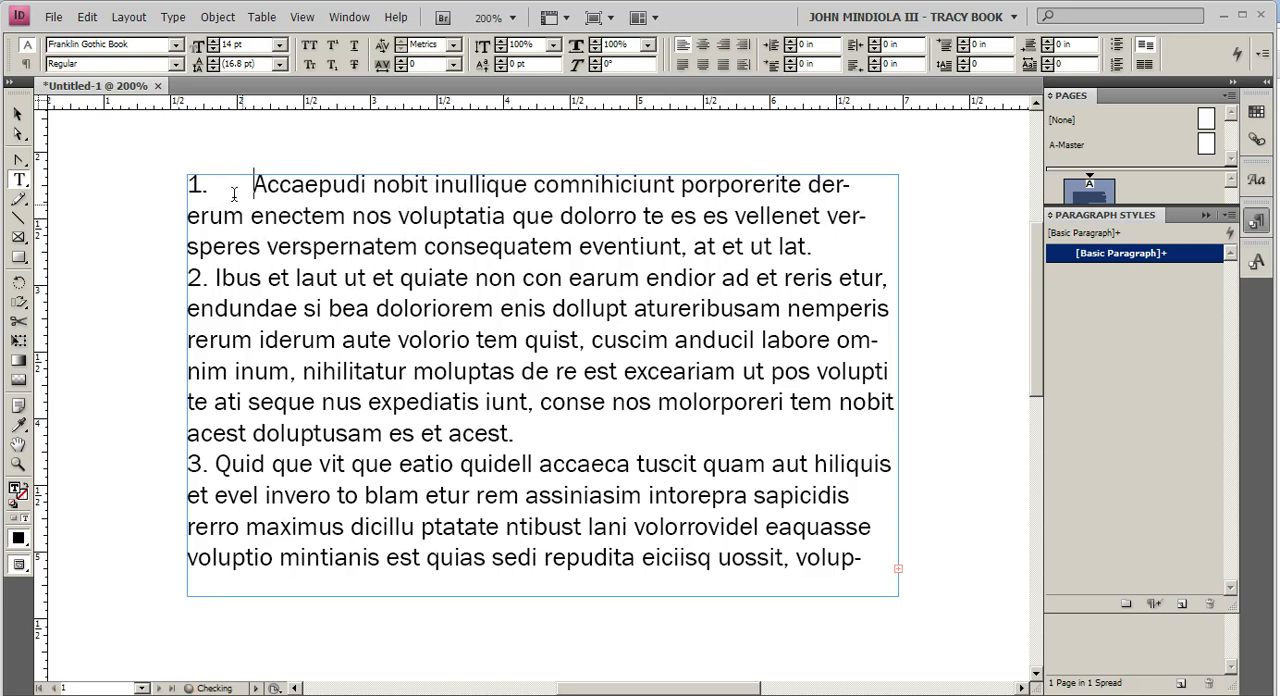
left_click(214, 275)
left_click_drag(213, 273, 204, 275)
left_click(206, 276)
key("shift+Right")
key("Tab")
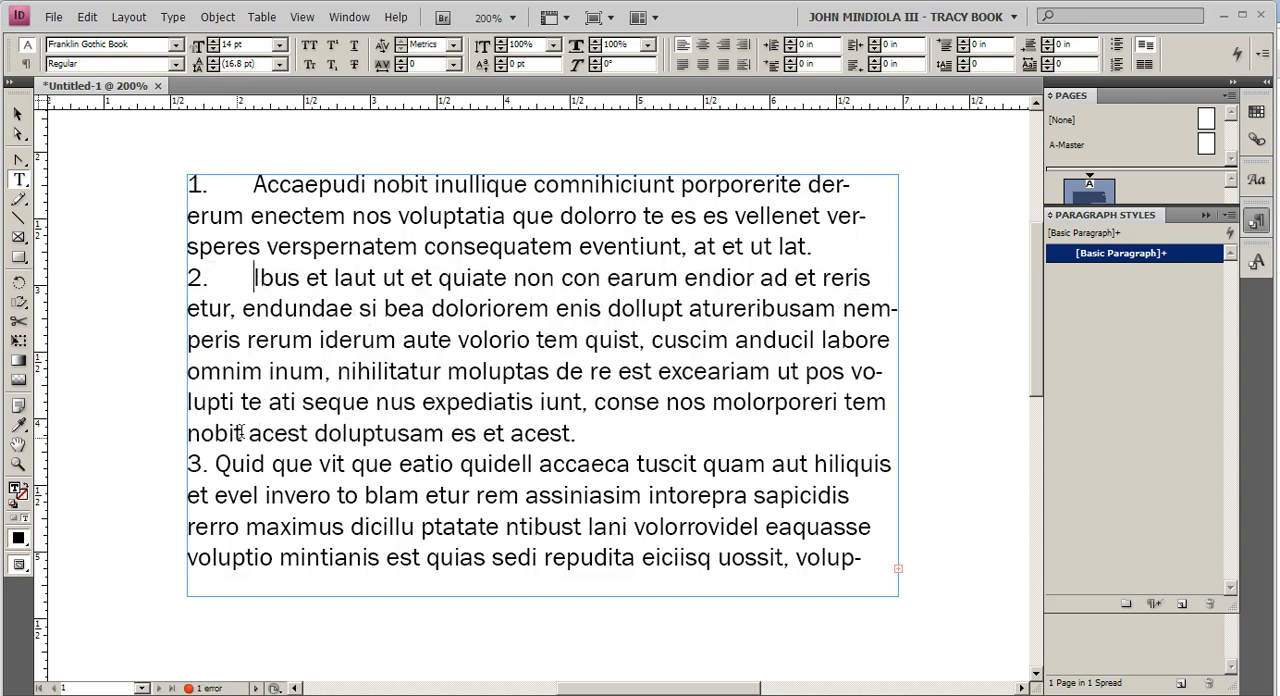
left_click(209, 464)
key("shift+Right")
key("Tab")
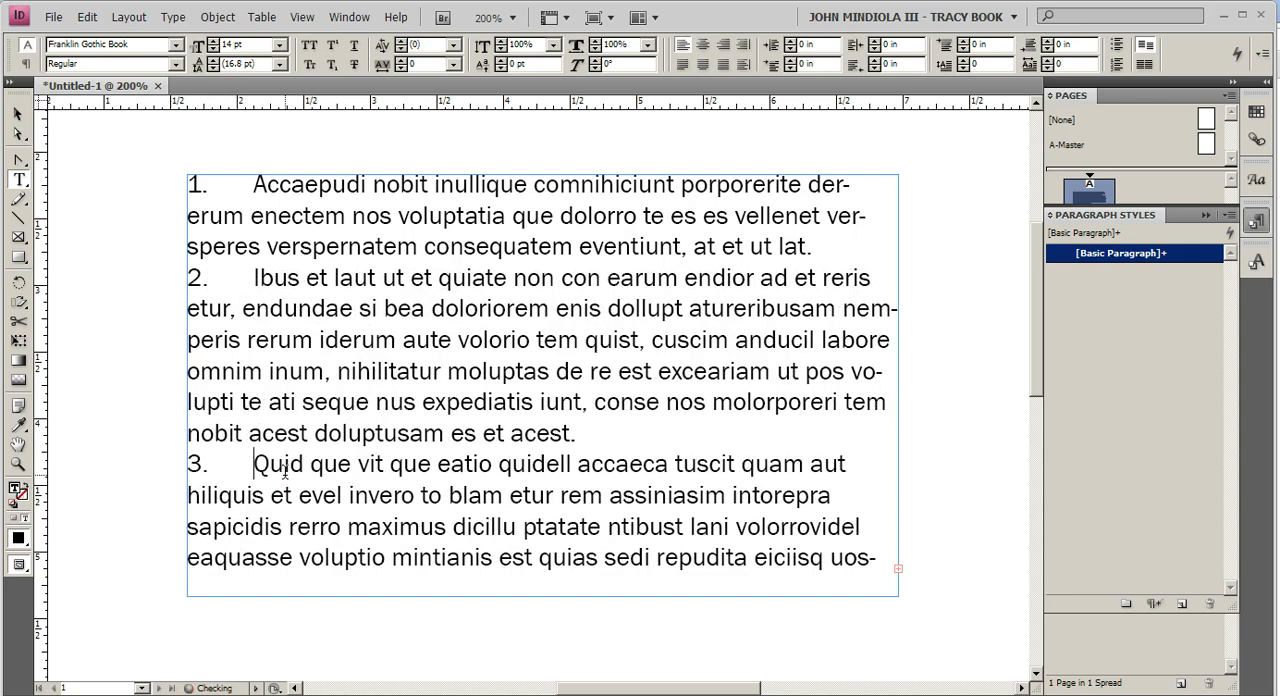
Step: Insert a tab before the numbers of the first and second list items
left_click(190, 186)
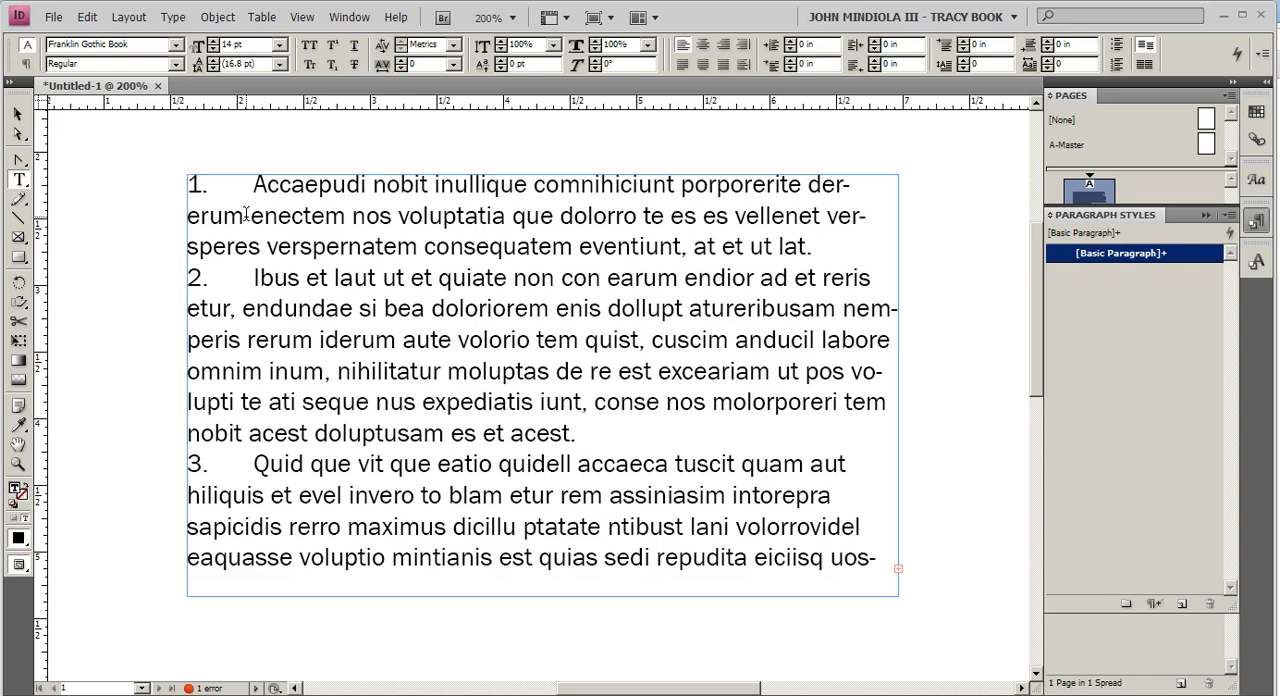
key("Tab")
left_click(190, 278)
key("Tab")
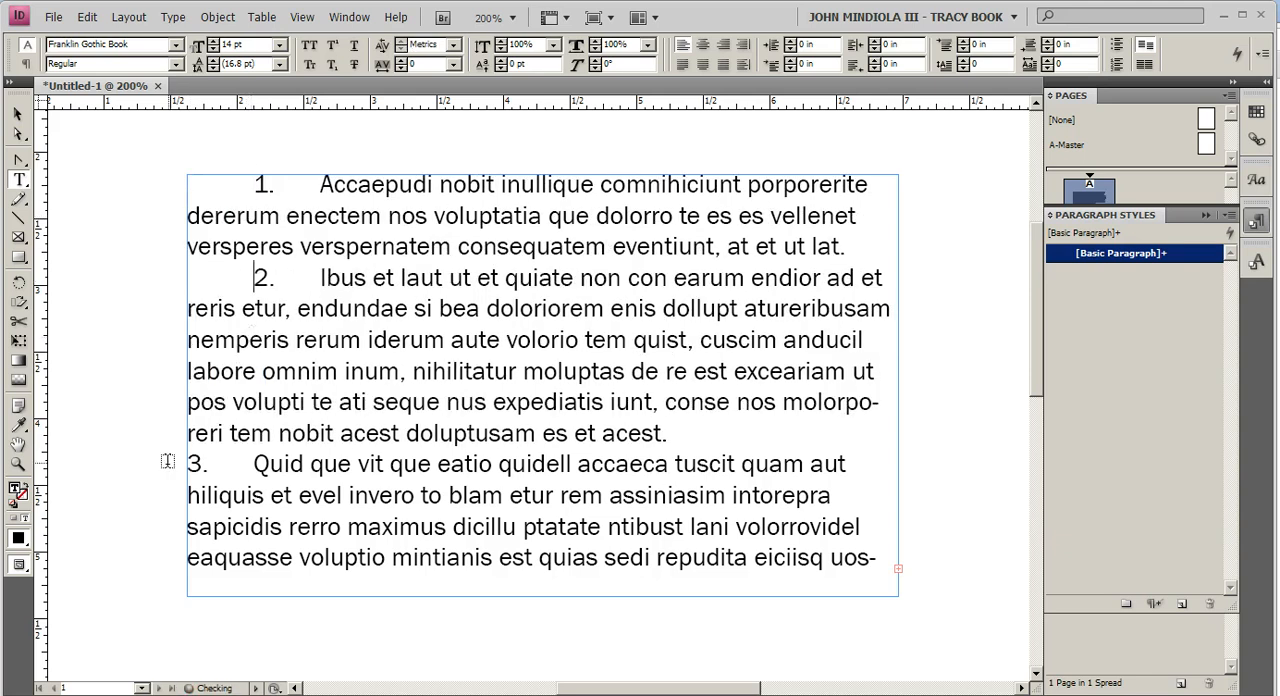
Step: Renumber the third list item as 10 and insert a tab before its number
left_click_drag(188, 464, 201, 466)
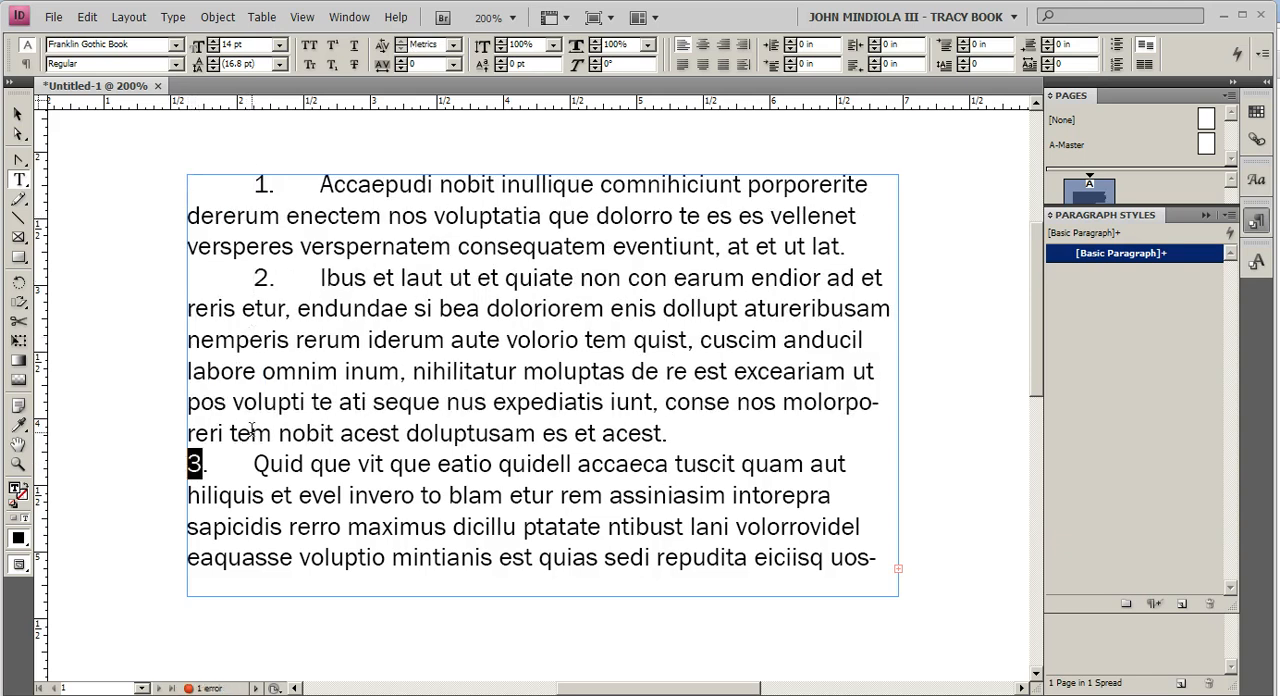
type("10")
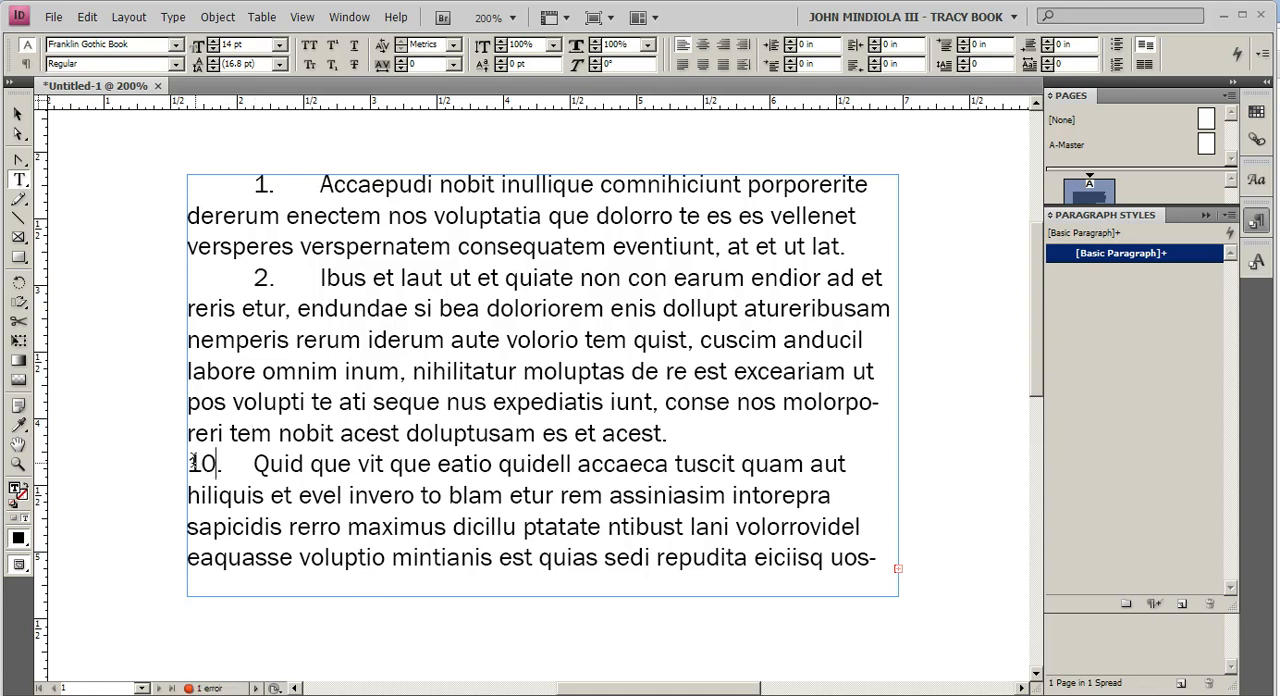
key("Tab")
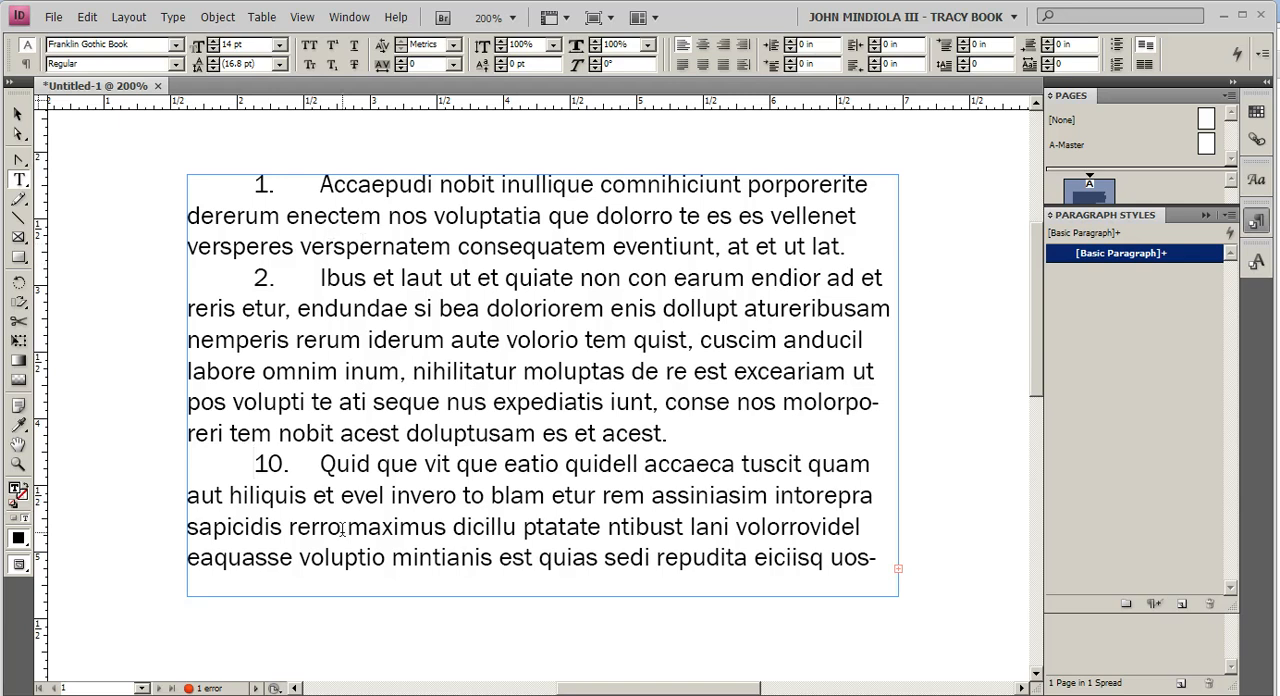
Step: Show the hidden characters in the numbered list text
left_click_drag(190, 182, 937, 614)
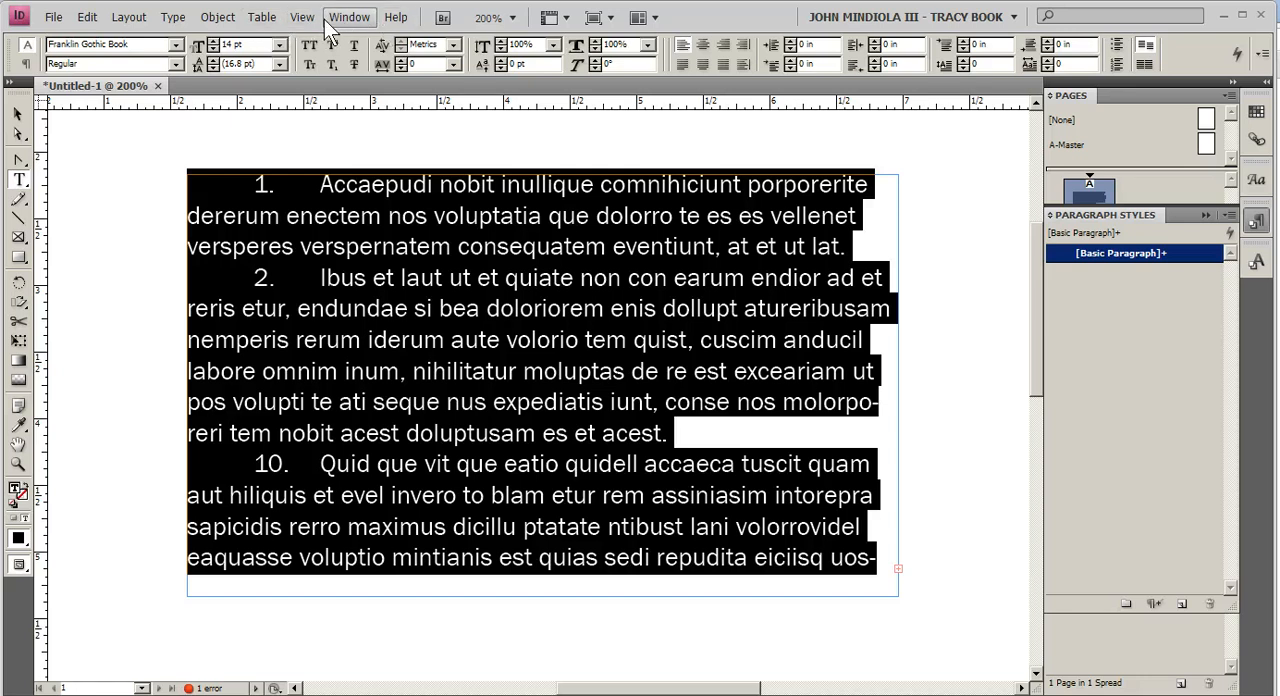
left_click(175, 19)
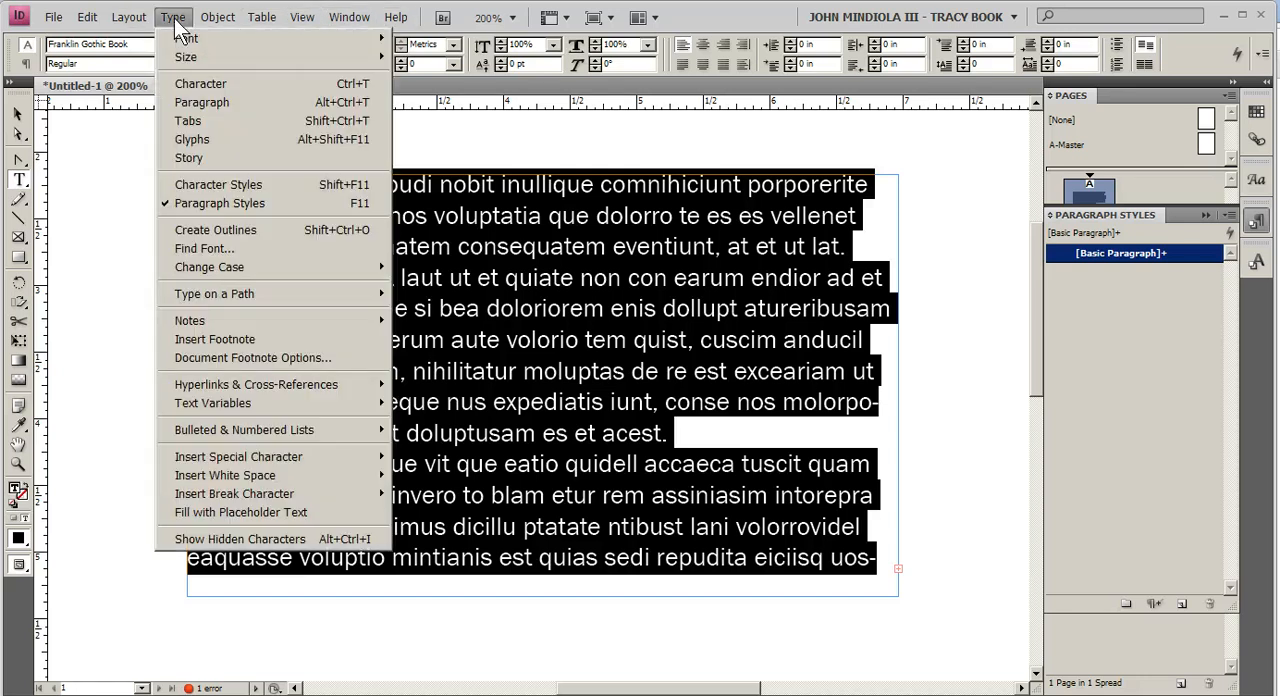
left_click(240, 539)
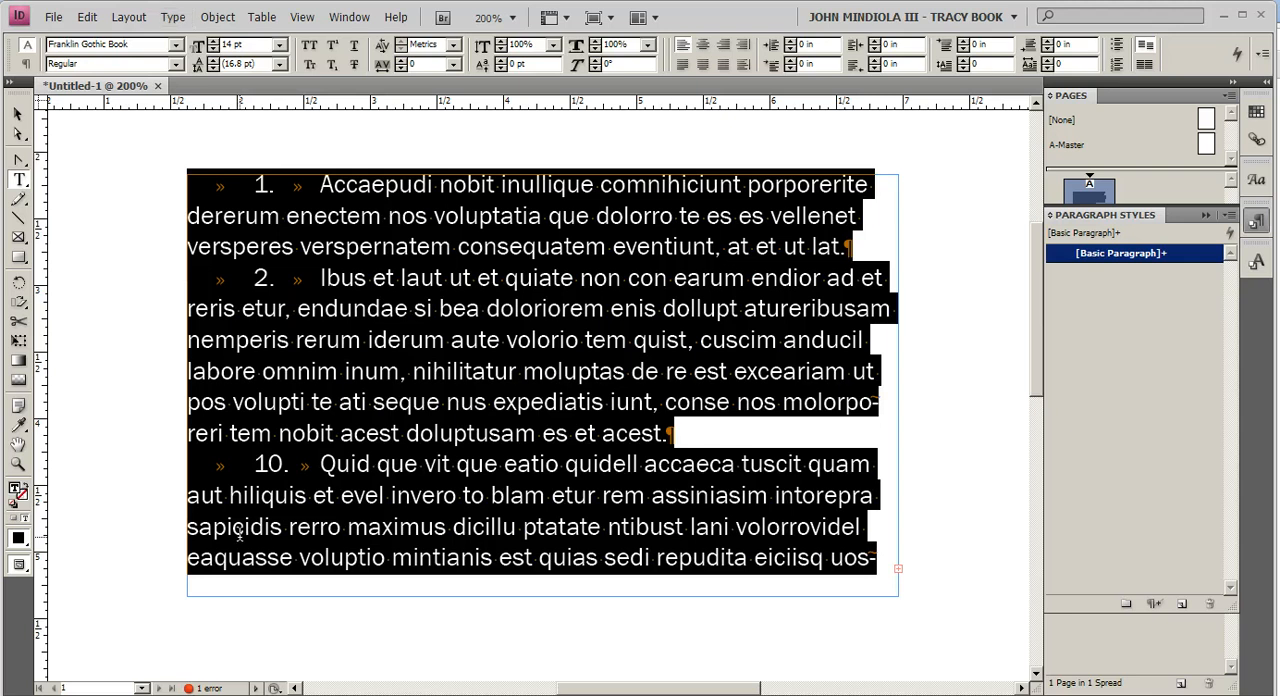
left_click(310, 288)
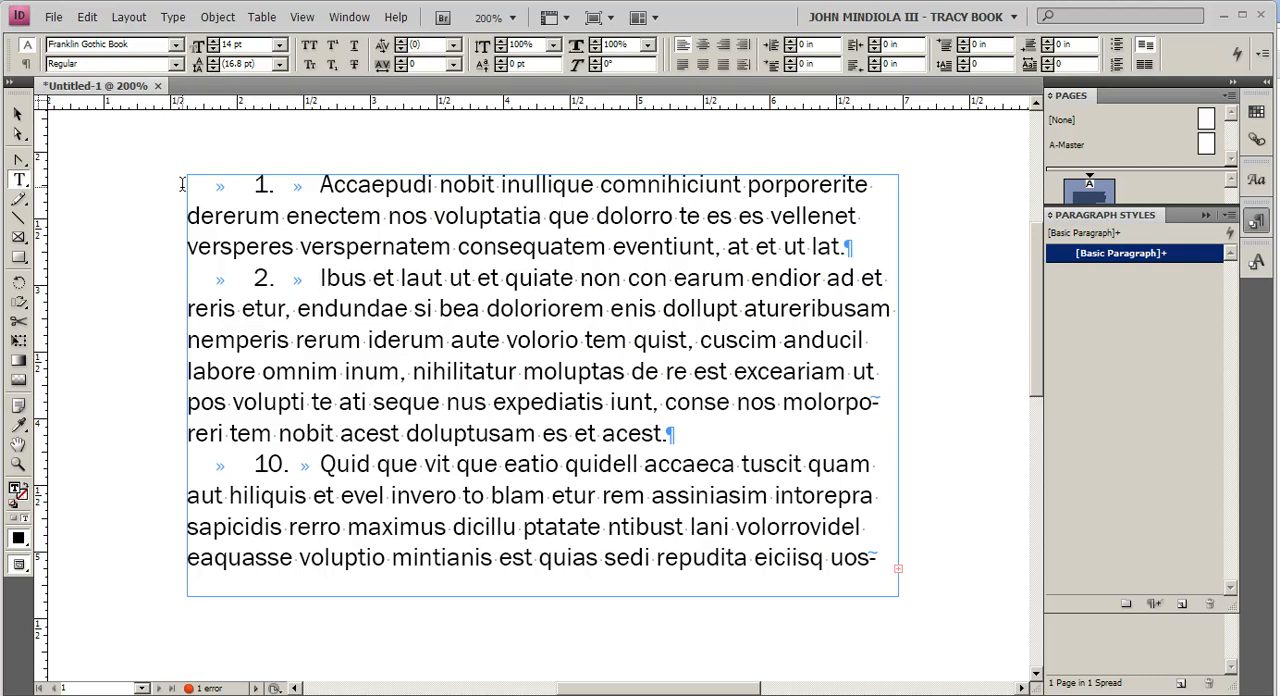
Step: Select all the list text and create a paragraph style for it named NL
key("ctrl+a")
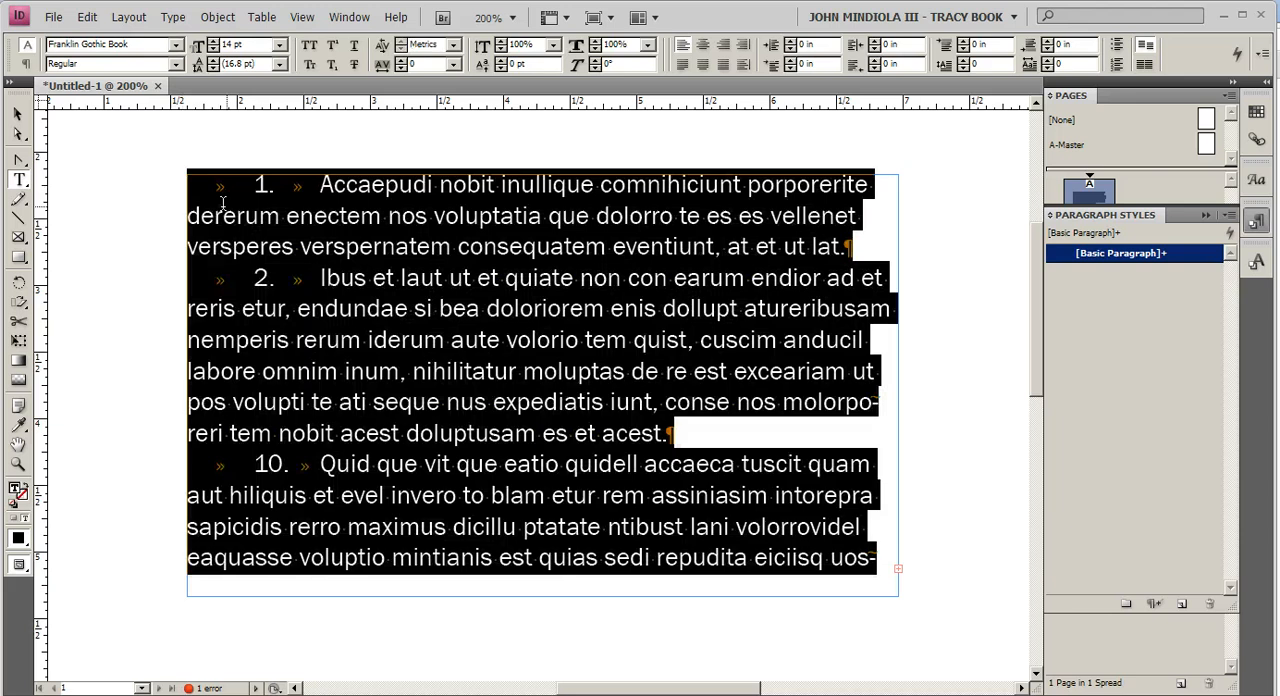
left_click(349, 17)
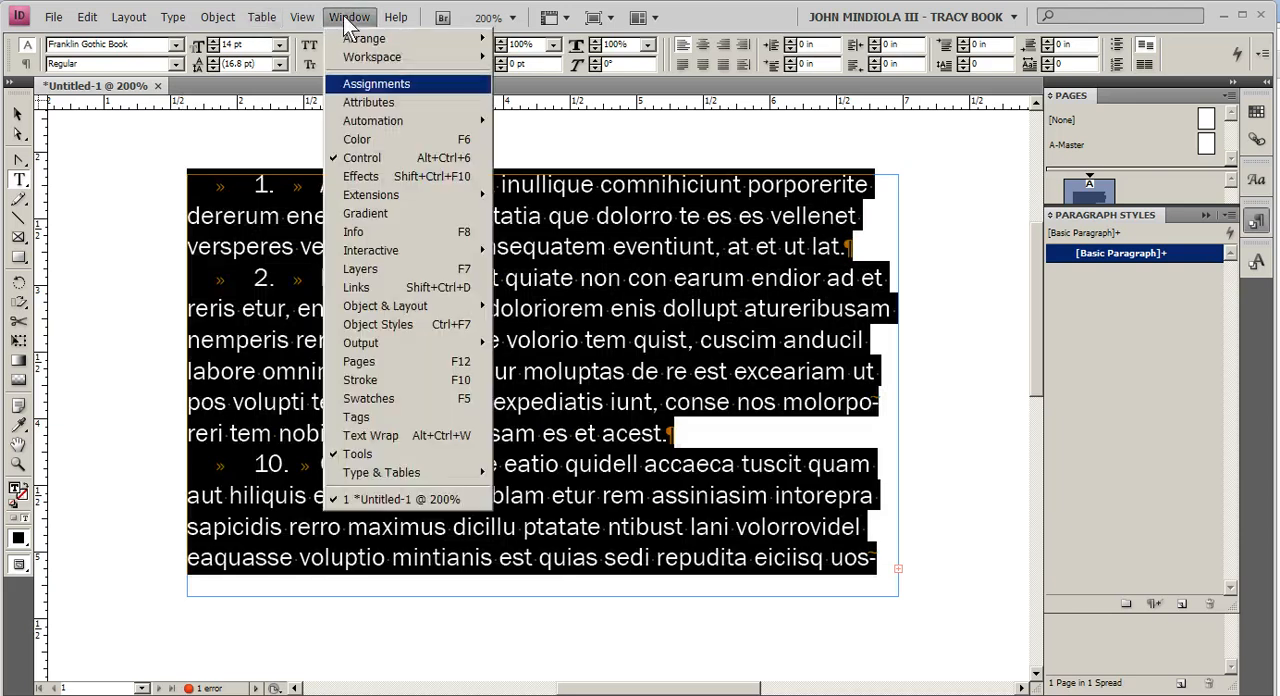
mouse_move(418, 484)
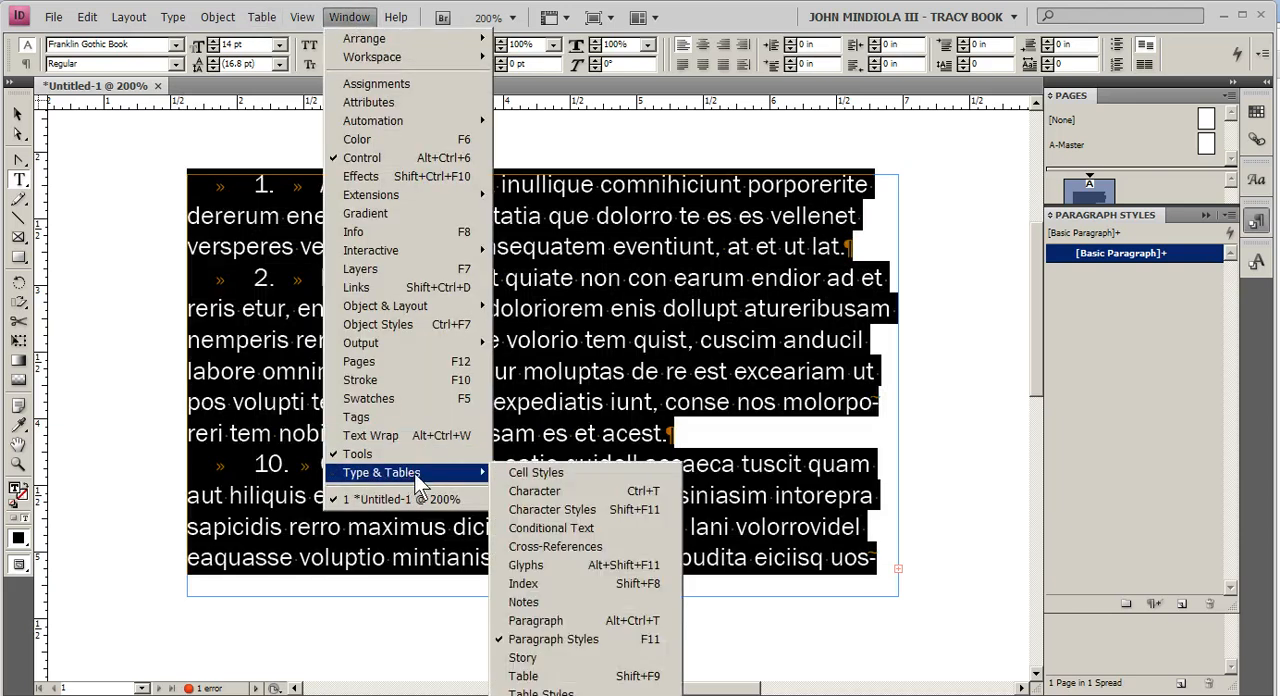
left_click(566, 638)
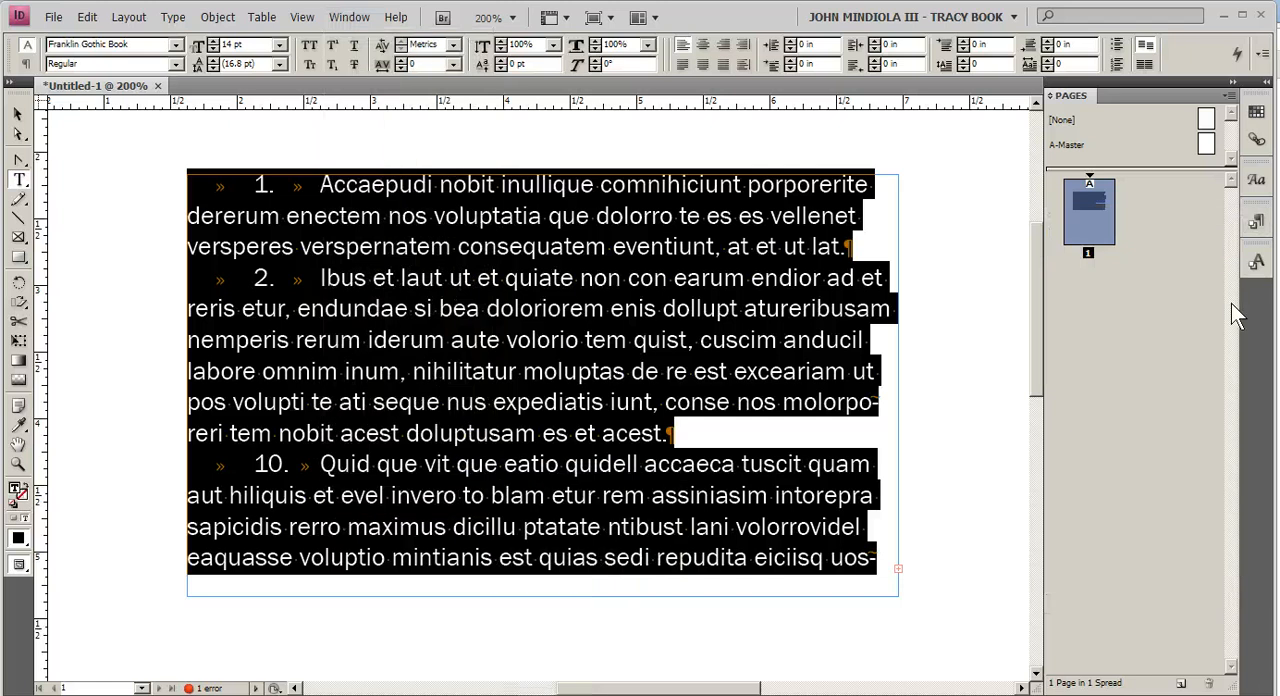
left_click(1262, 219)
left_click(1182, 604)
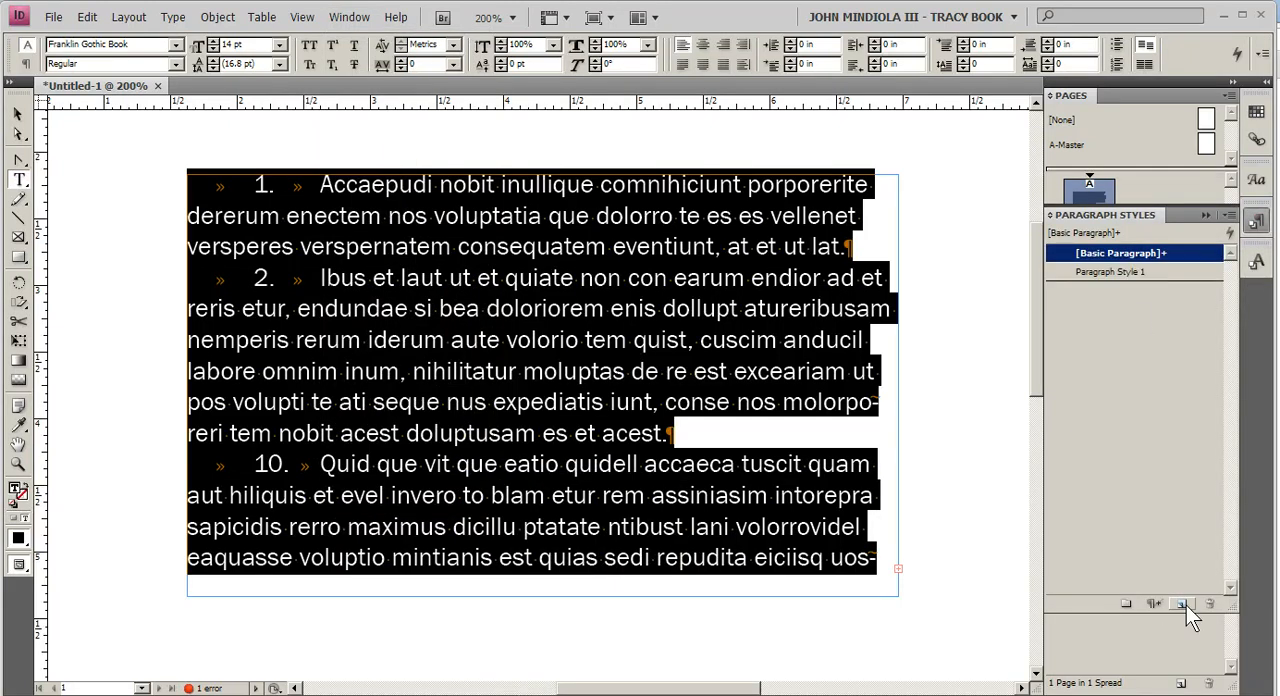
double_click(1129, 271)
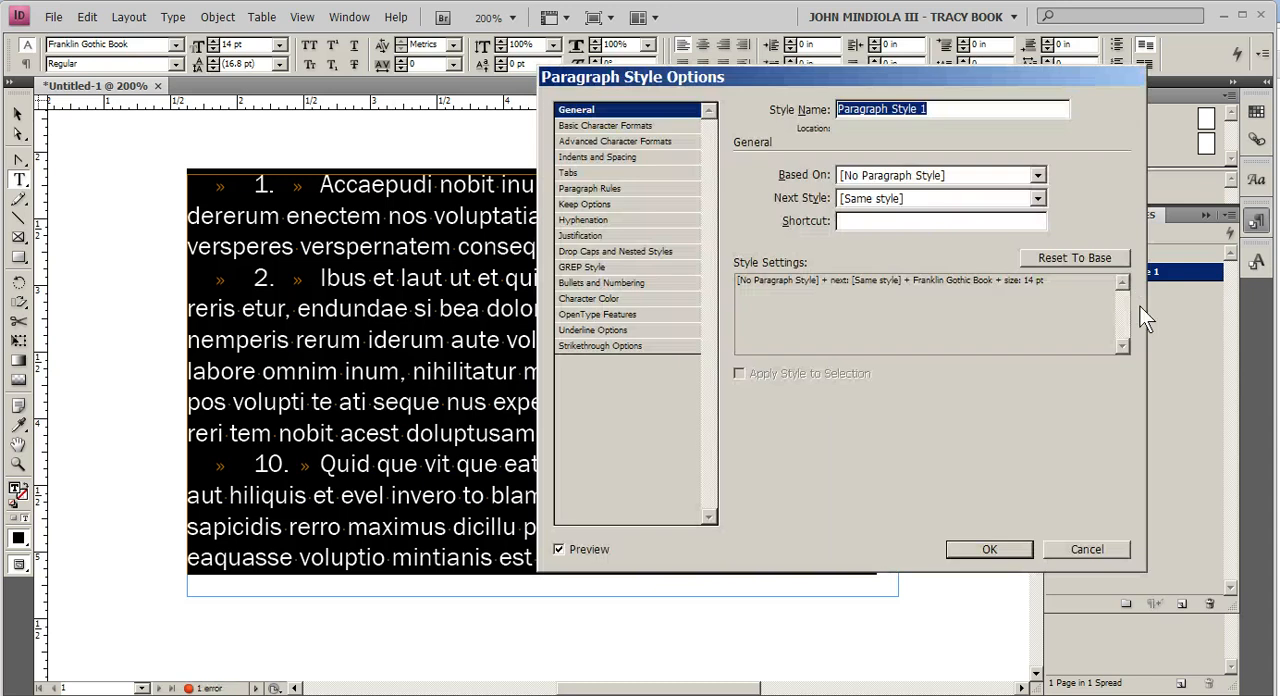
type("NL")
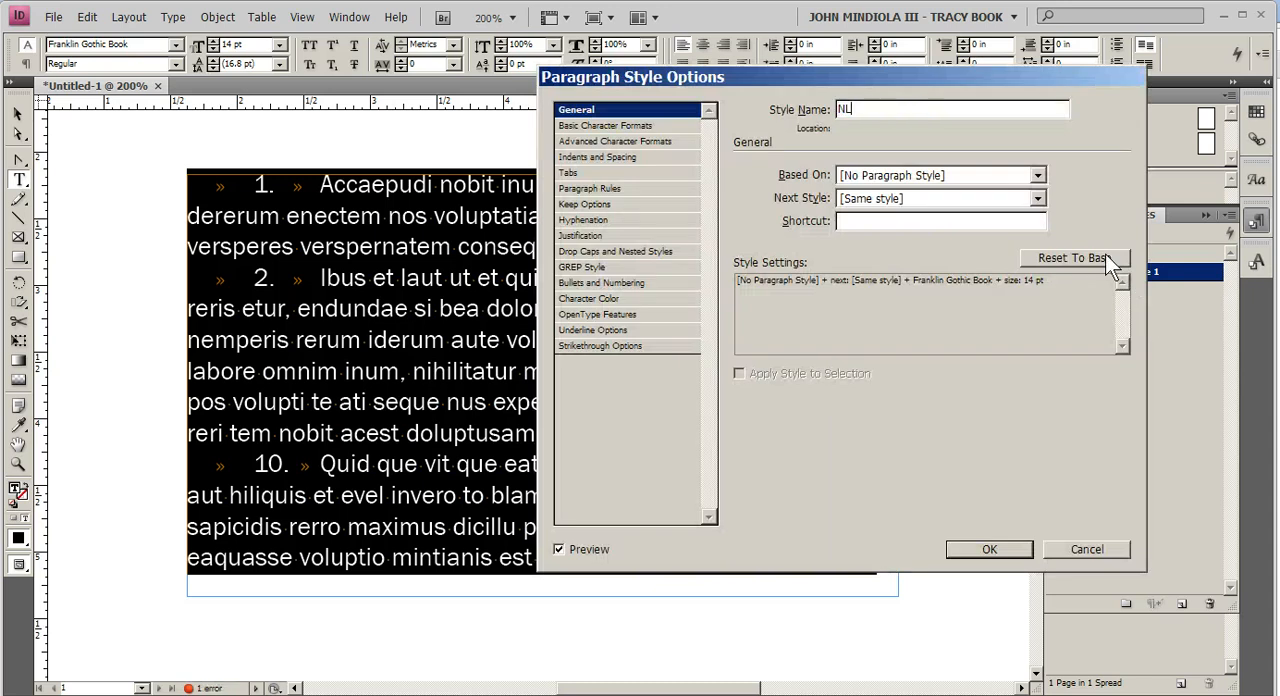
Step: Set the NL style's left indent to 0.5 in and its first line indent to -0.5 in
left_click(604, 160)
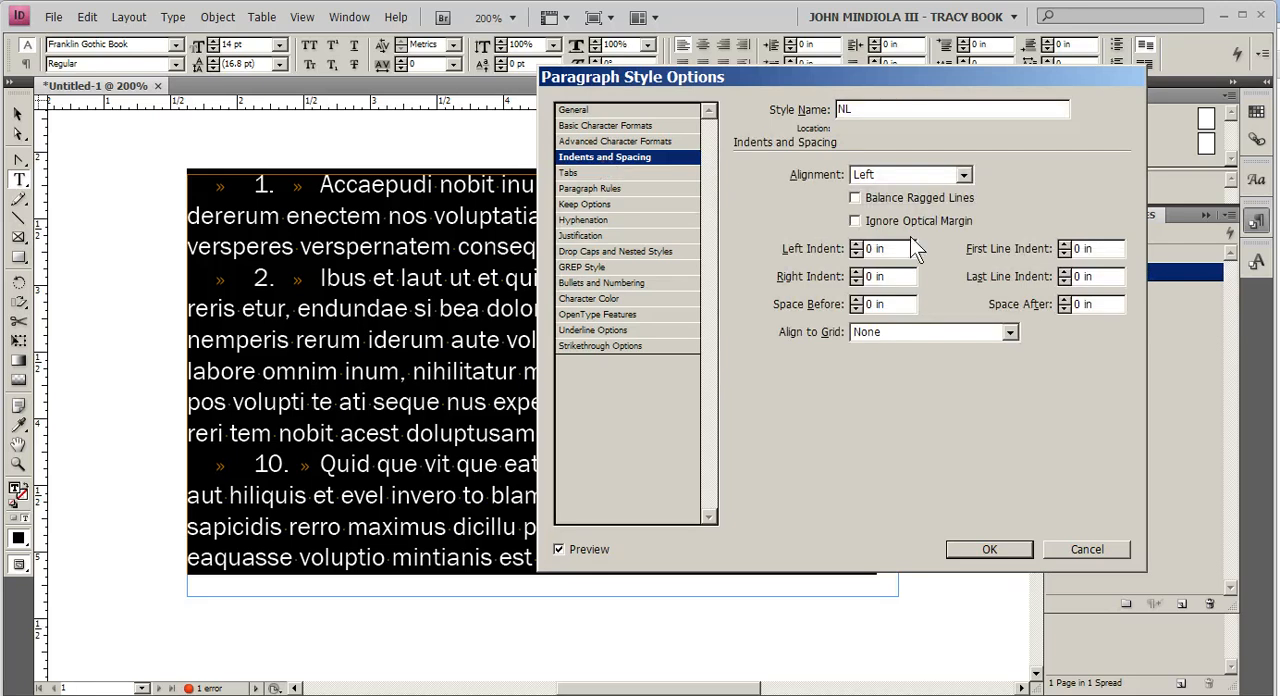
double_click(891, 251)
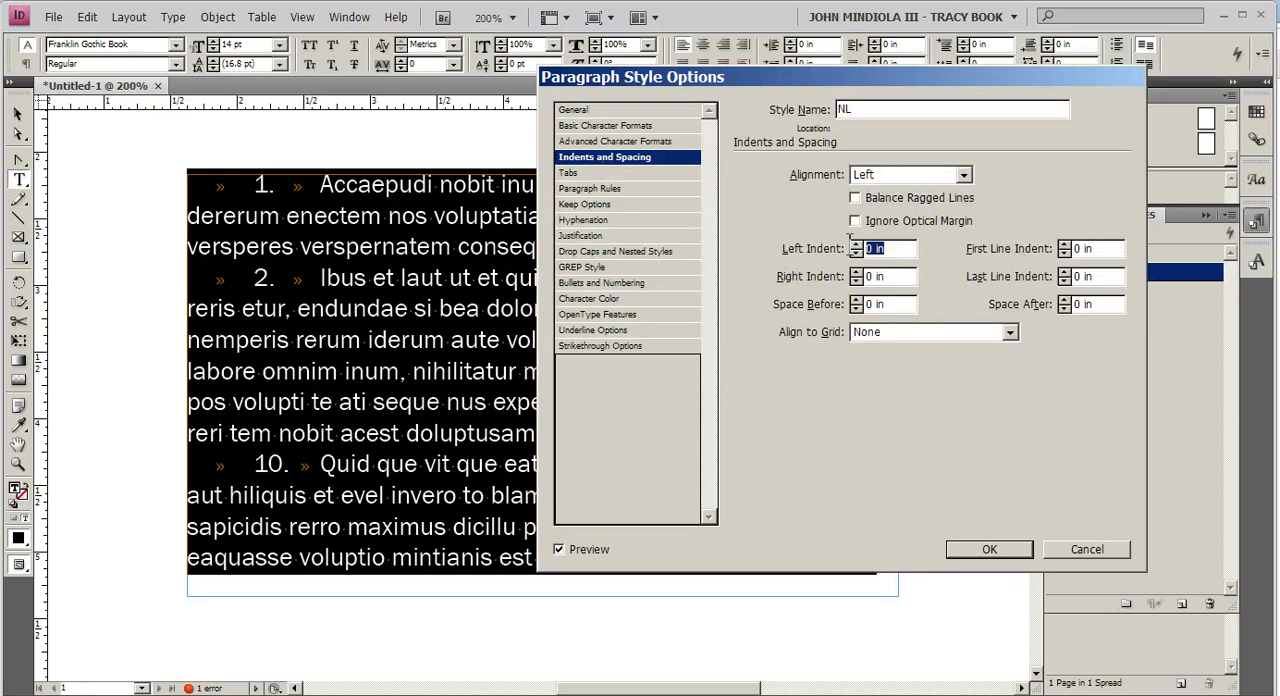
type("5")
key("Tab")
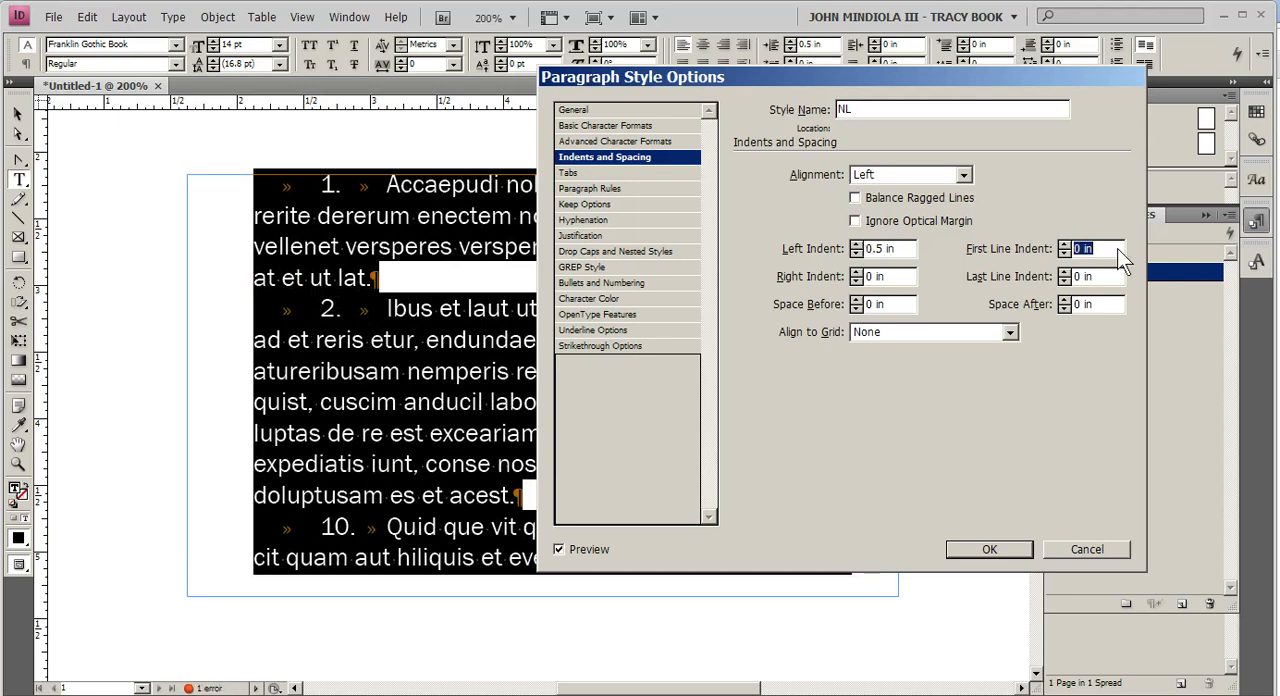
type("-0")
type(".5 in")
key("Tab")
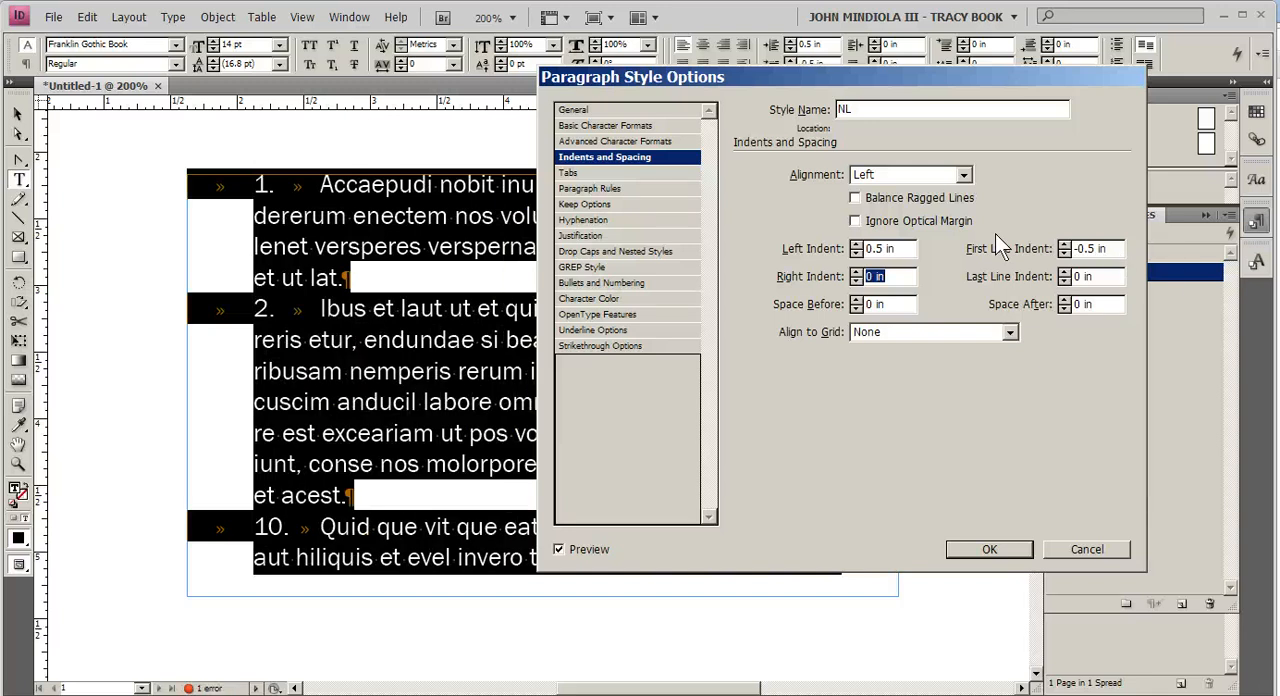
Step: Set the NL style's space after to 0.125 in
left_click_drag(1097, 306, 1063, 304)
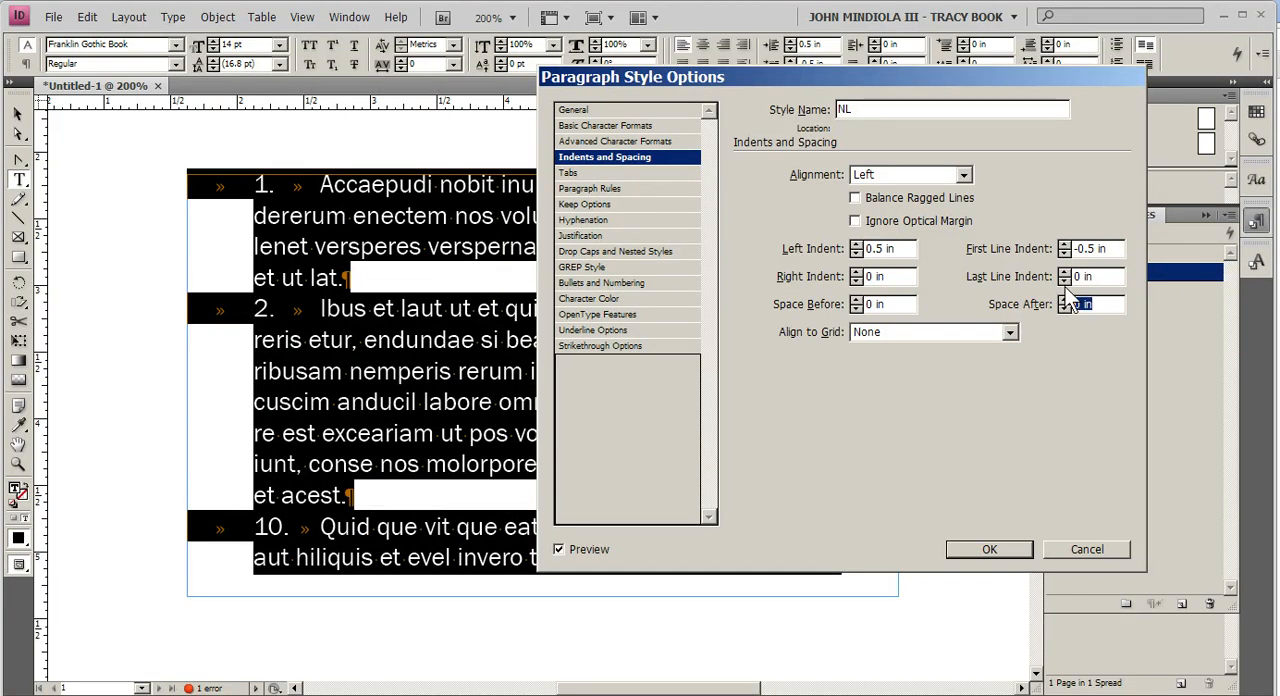
key("BackSpace")
type(".25")
key("Tab")
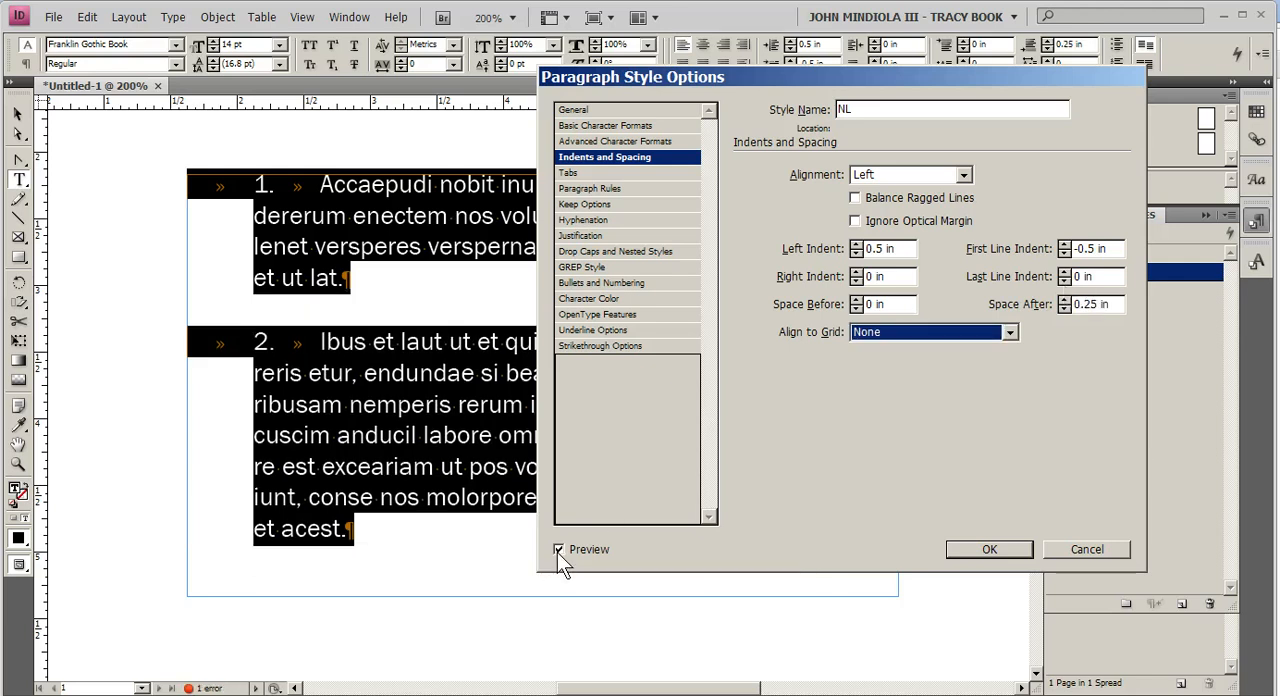
left_click(1066, 309)
left_click(1066, 310)
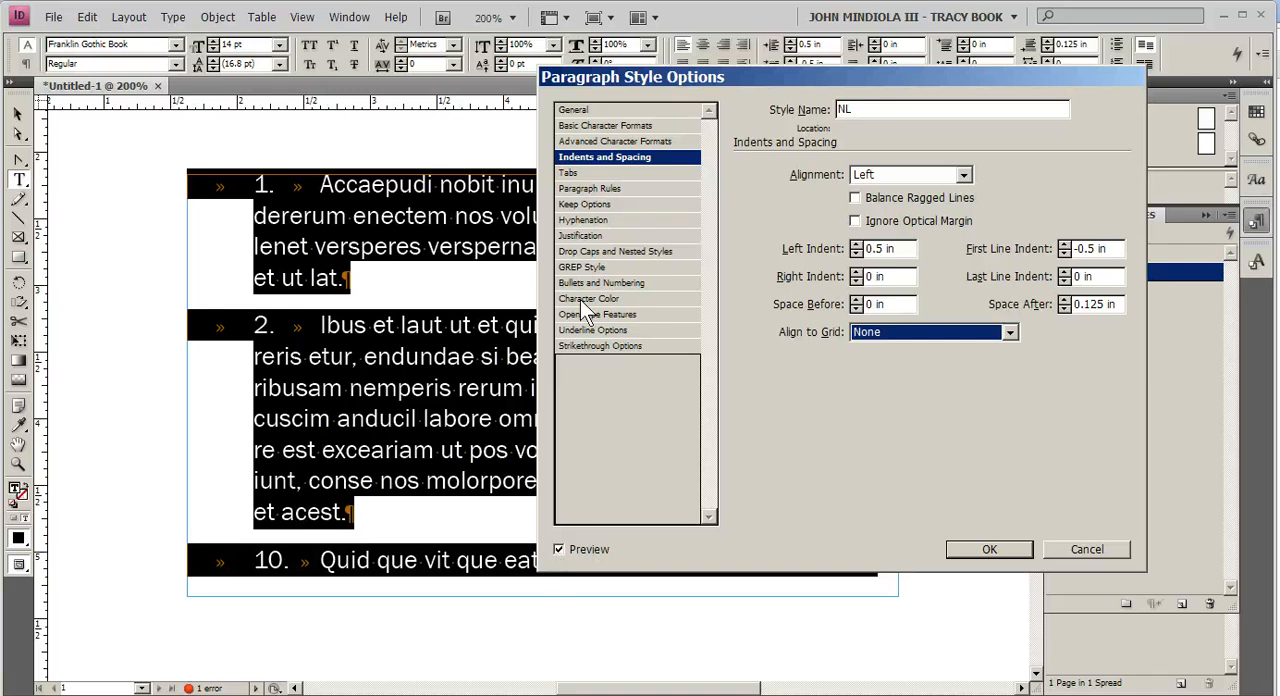
Step: Add a right-justified tab stop at 0.25 in to the NL style and accept the style options
left_click(588, 173)
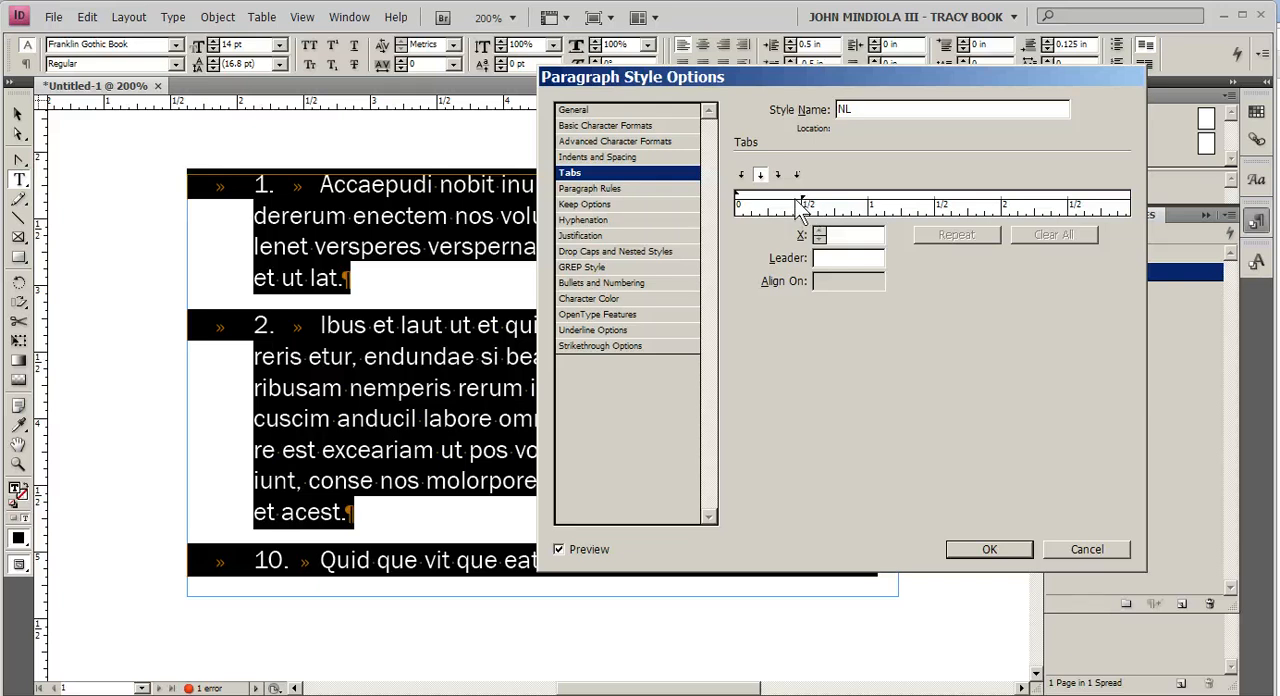
left_click(762, 177)
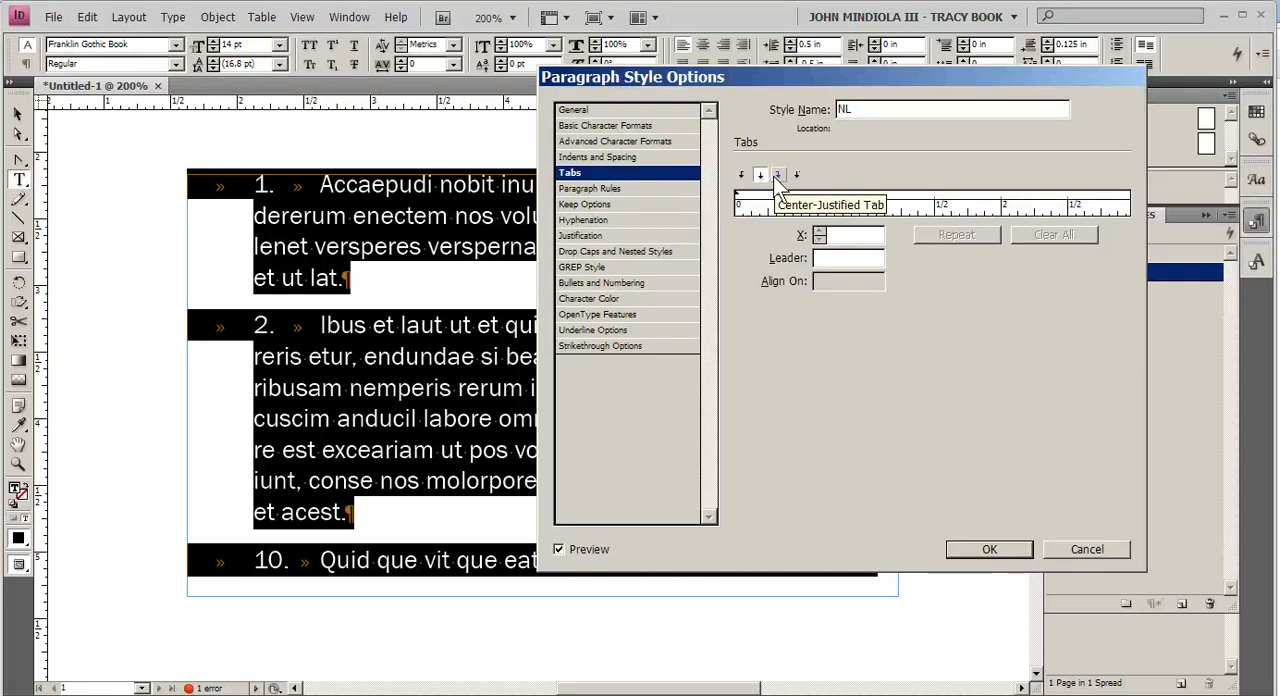
left_click(780, 178)
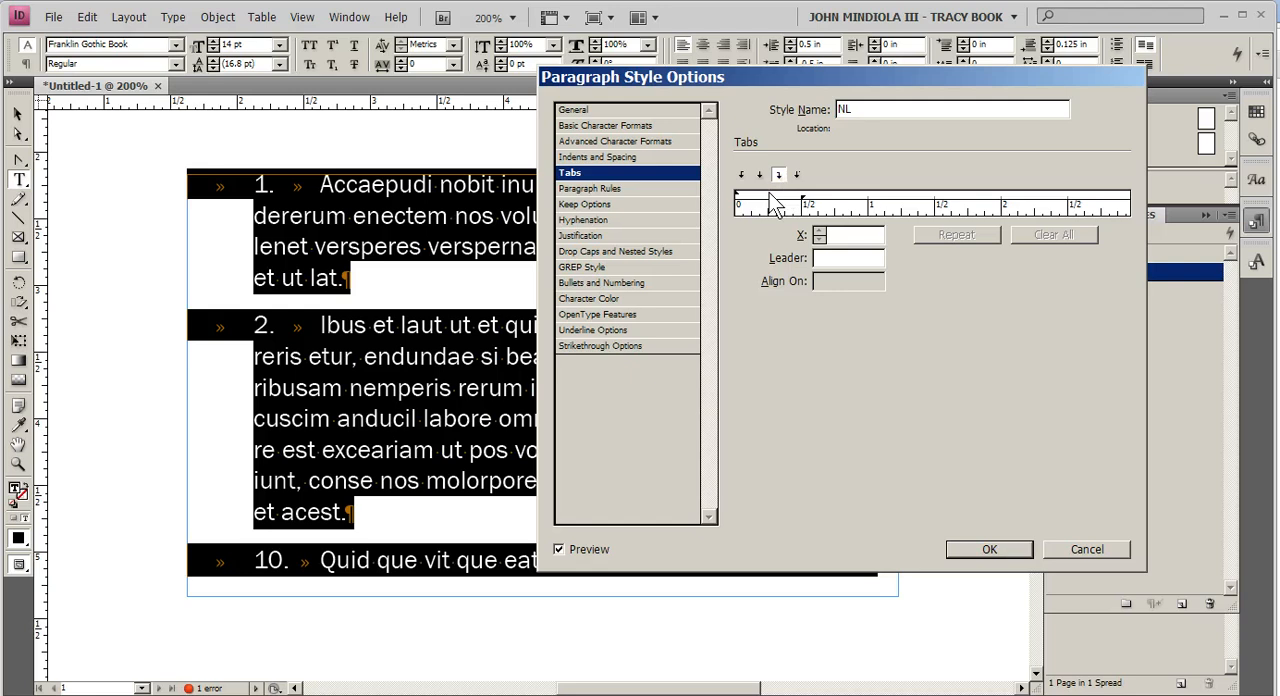
left_click_drag(767, 195, 768, 191)
left_click(769, 197)
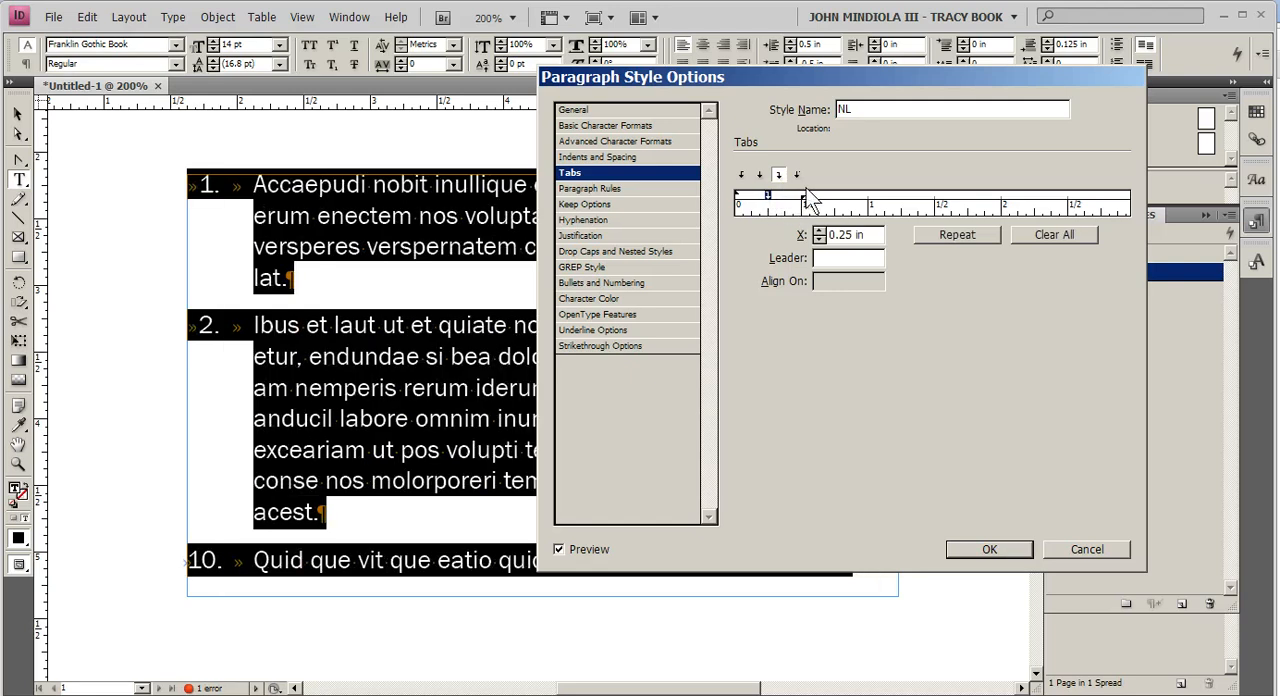
mouse_move(797, 203)
left_mouse_down()
mouse_move(810, 213)
mouse_move(801, 200)
left_mouse_up()
left_click(971, 552)
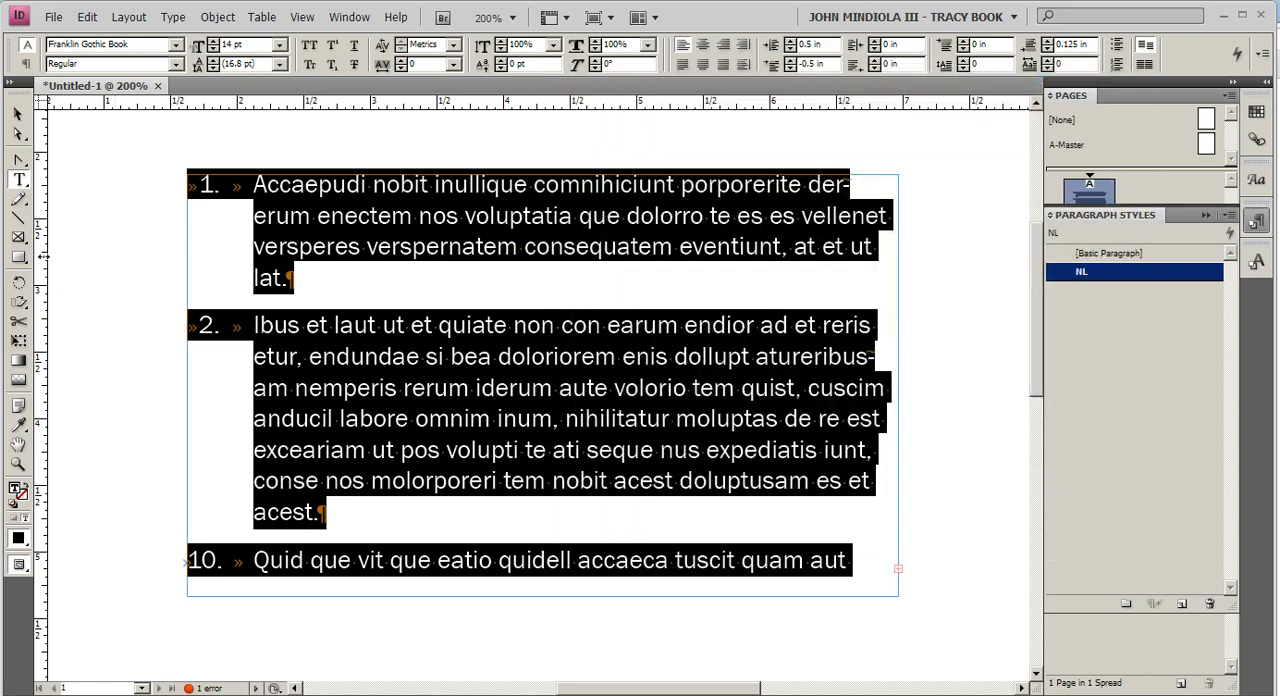
Step: Add a vertical ruler guide to the page and position it at about 1.89 in, along the periods of the list numbers
left_click_drag(44, 257, 231, 272)
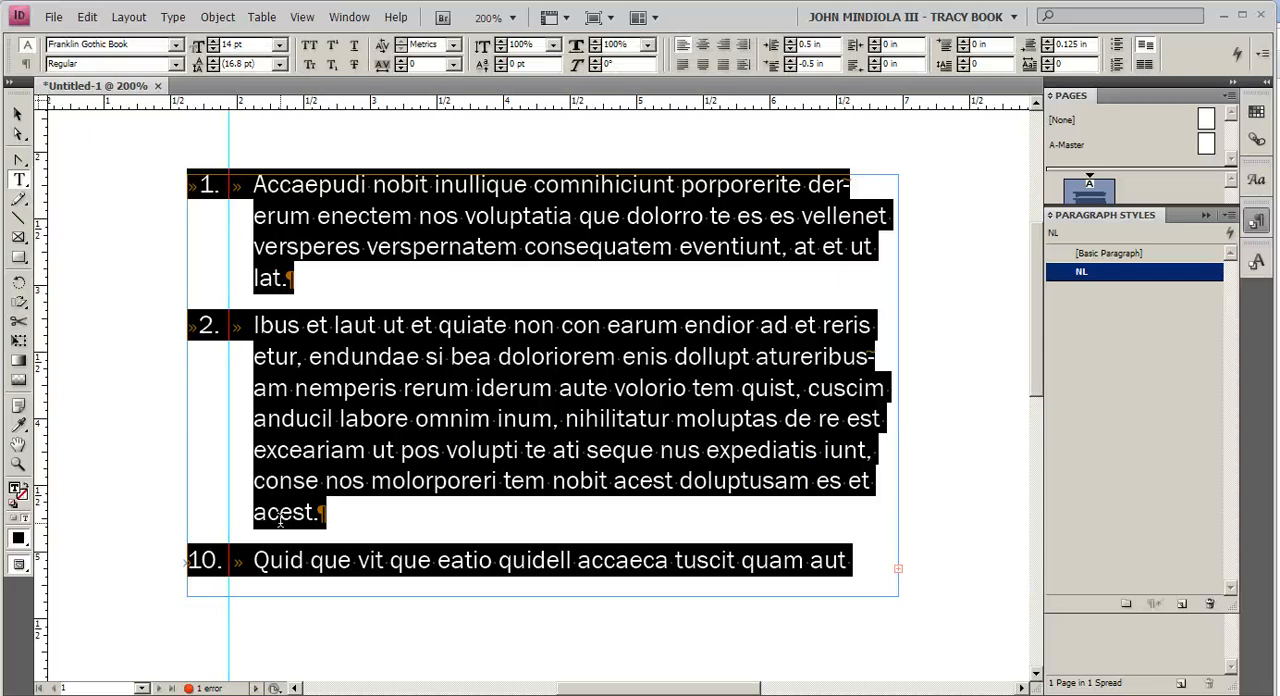
left_click(19, 115)
left_click(302, 17)
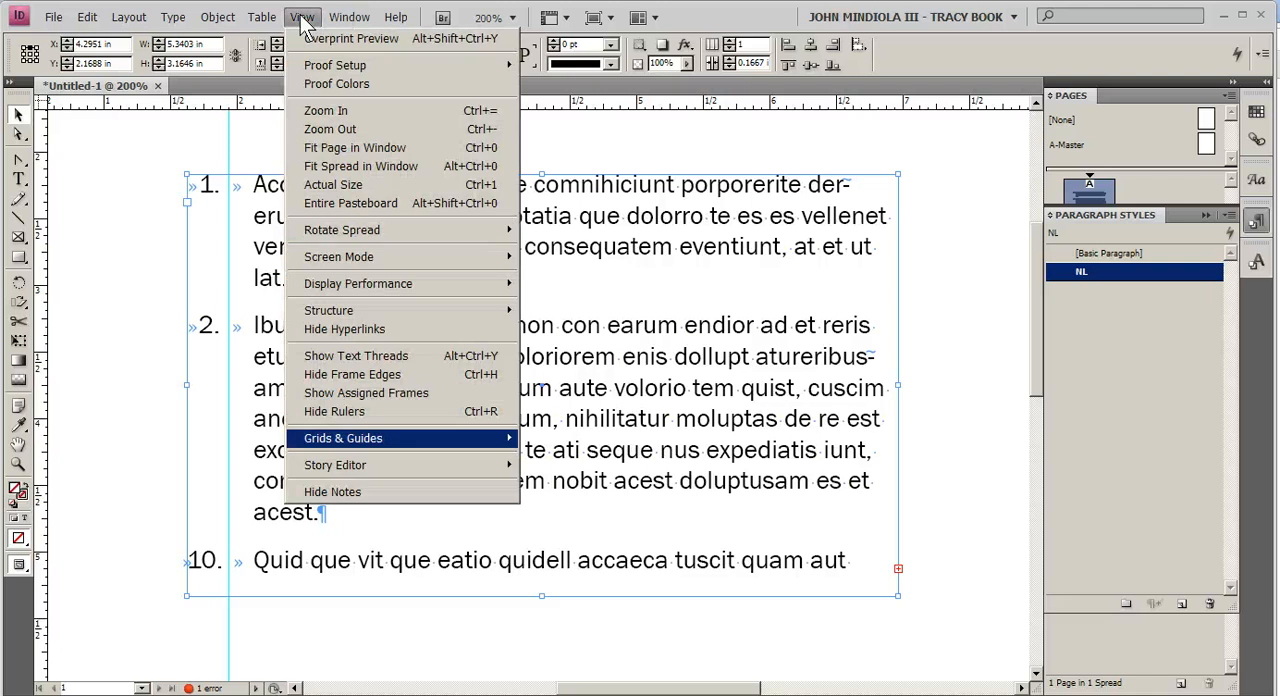
mouse_move(361, 438)
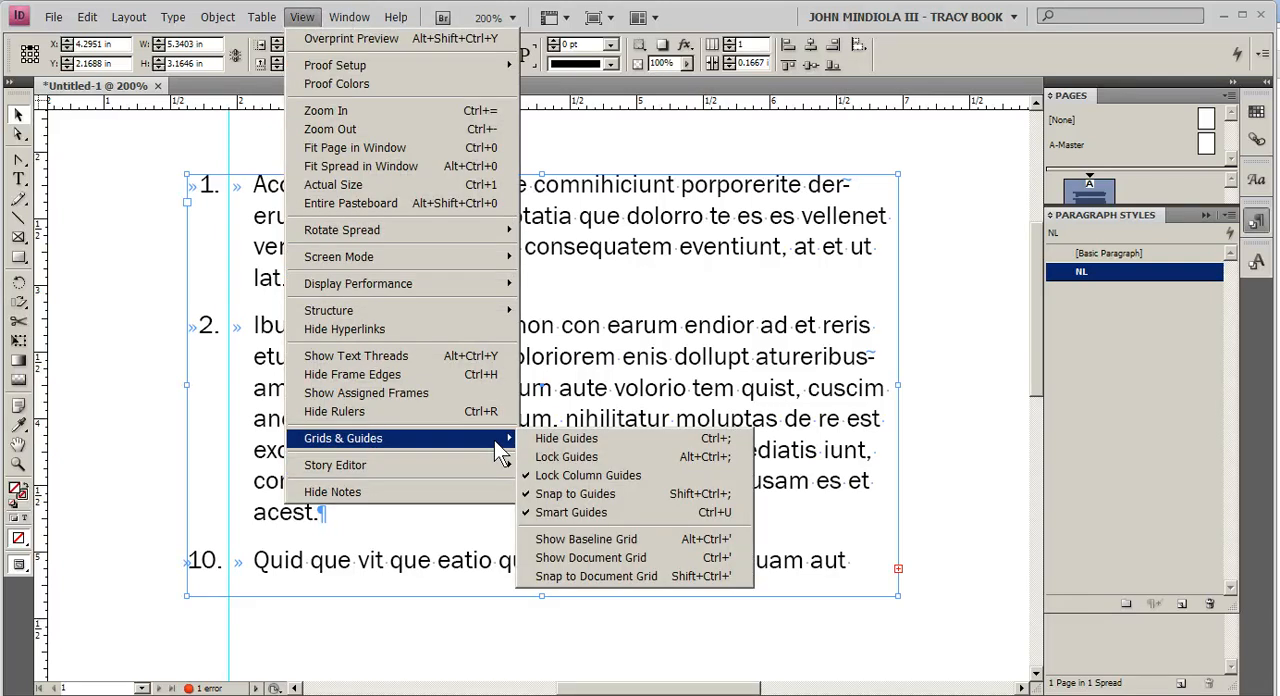
left_click(133, 179)
left_click(231, 149)
left_click(229, 151)
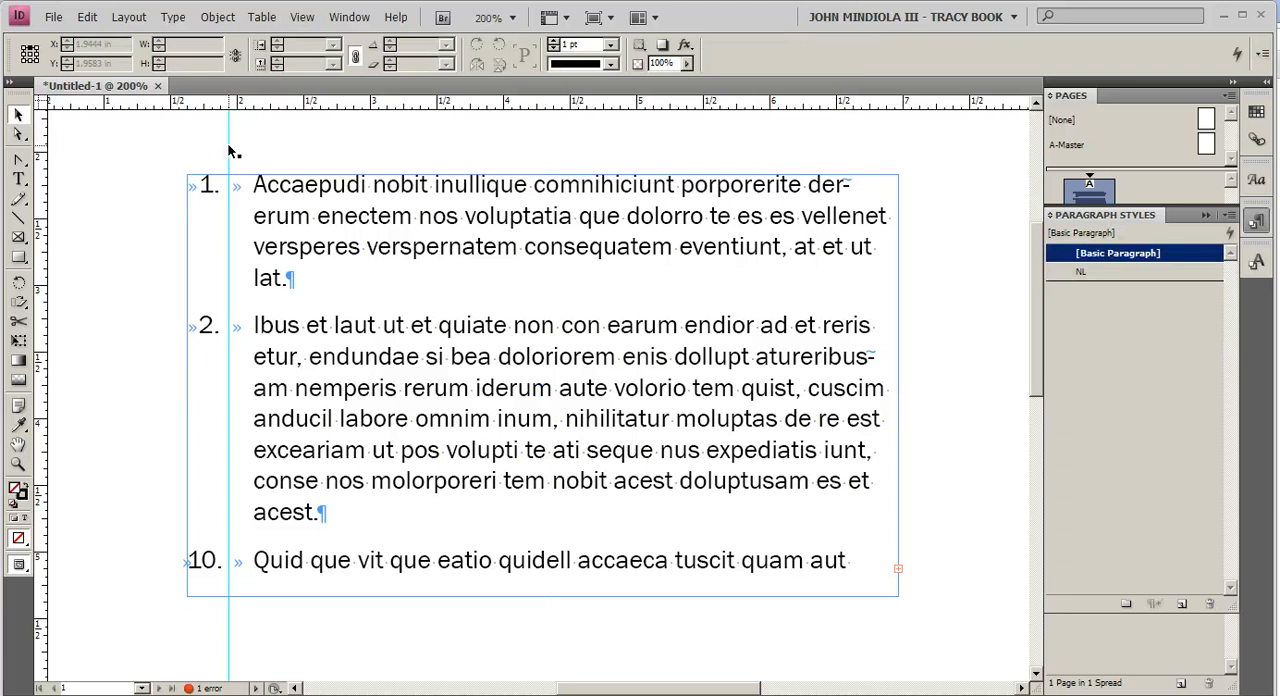
left_click_drag(229, 151, 222, 134)
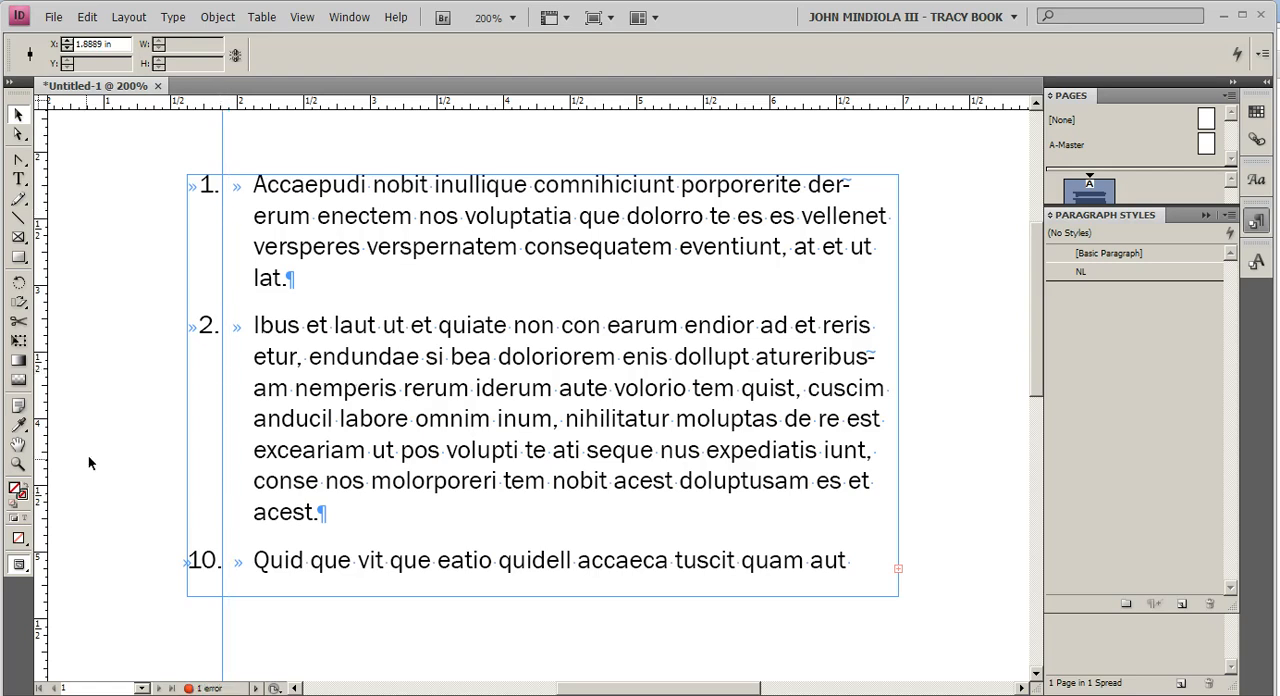
Step: Move the NL style's right-justified tab stop to about 0.35 in and shift the vertical guide to about 1.97 in to match the periods
left_click(18, 180)
left_click(1081, 274)
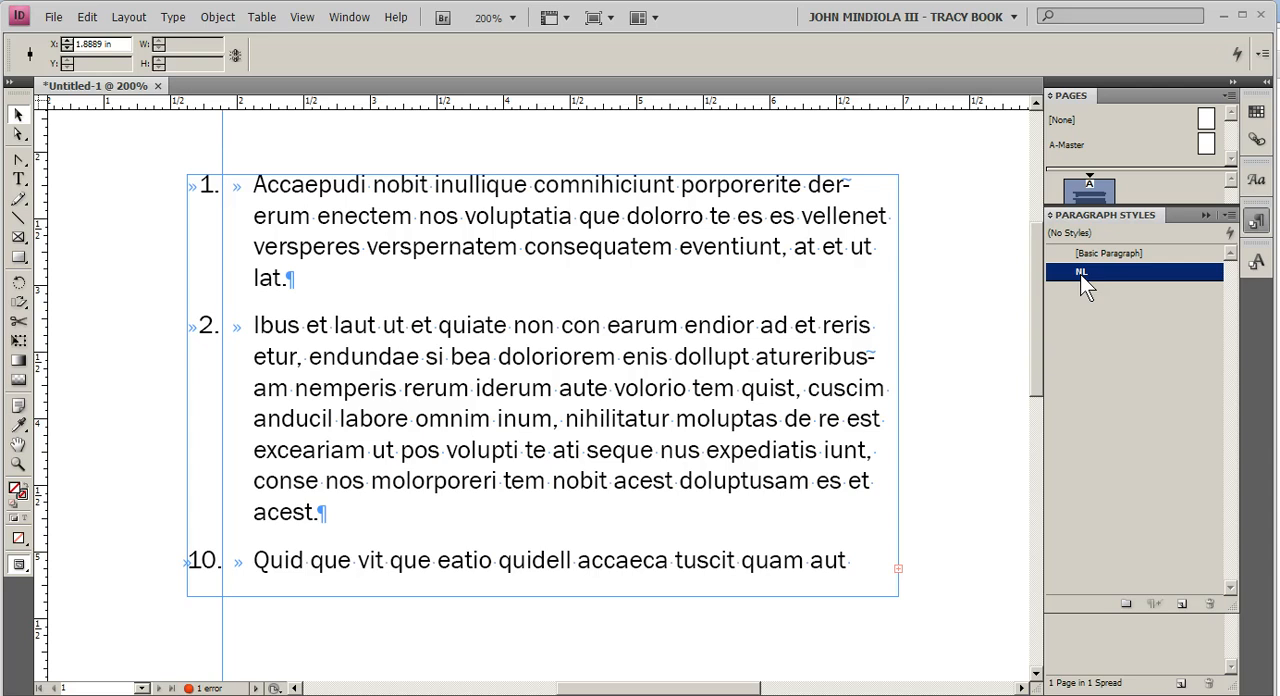
double_click(1080, 274)
left_click_drag(706, 77, 626, 60)
left_click(502, 157)
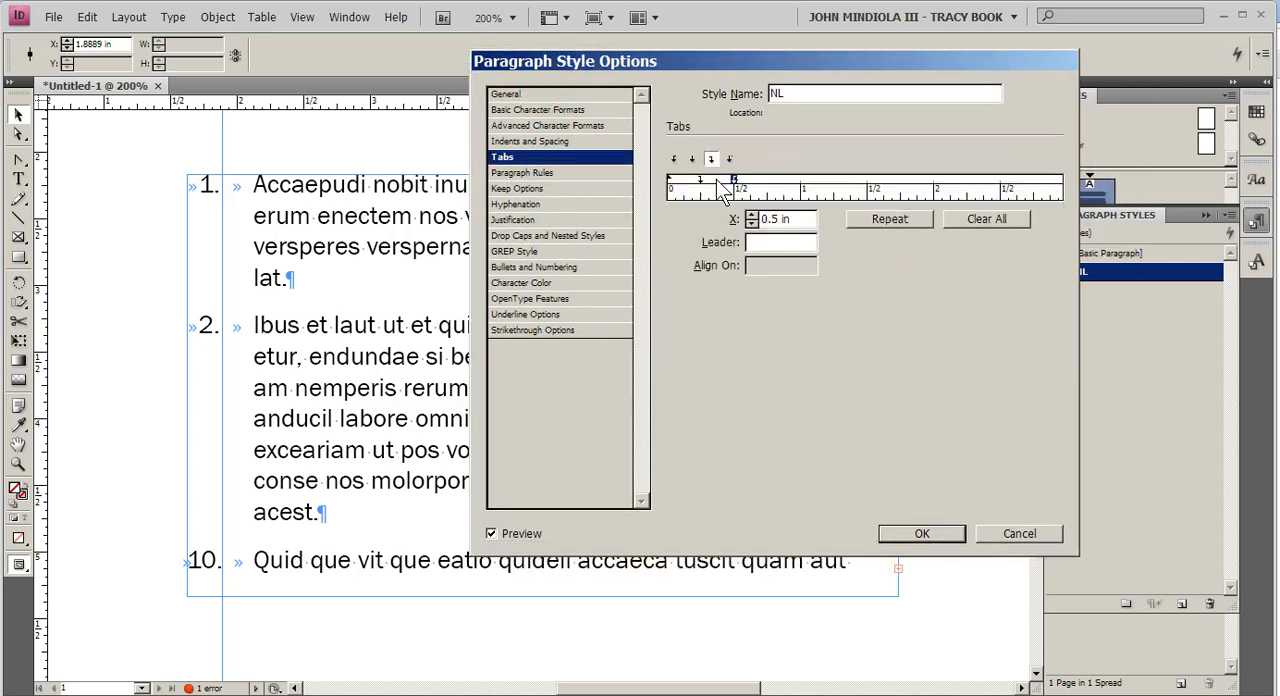
left_click_drag(718, 180, 713, 180)
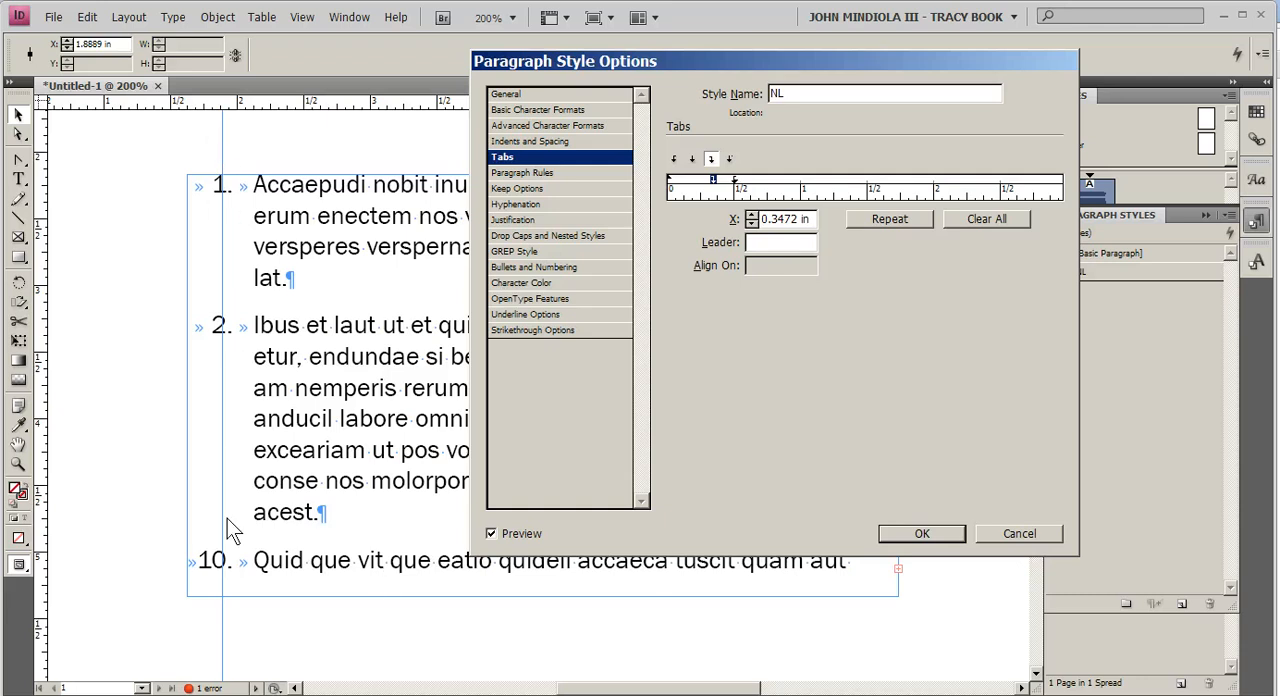
left_click(933, 539)
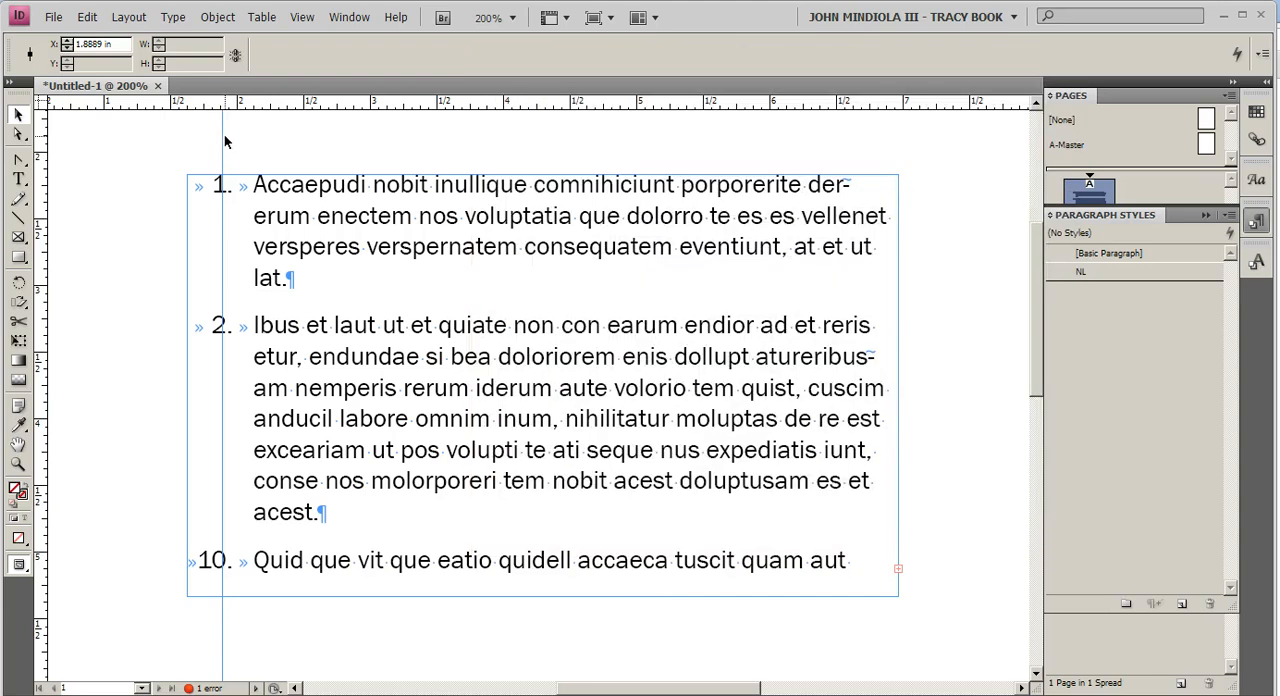
left_click_drag(225, 141, 233, 138)
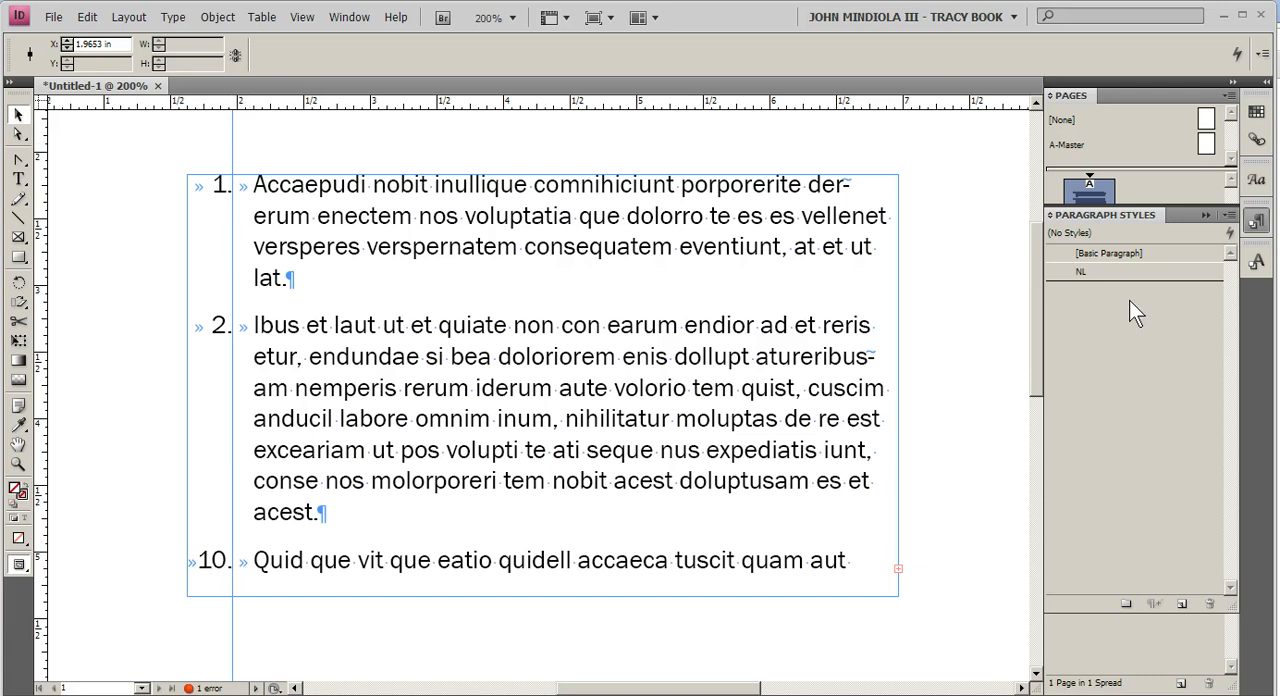
Step: Reduce the position of the NL style's right-justified tab stop slightly and realign the vertical guide with the periods at about 1.93 in
double_click(1093, 277)
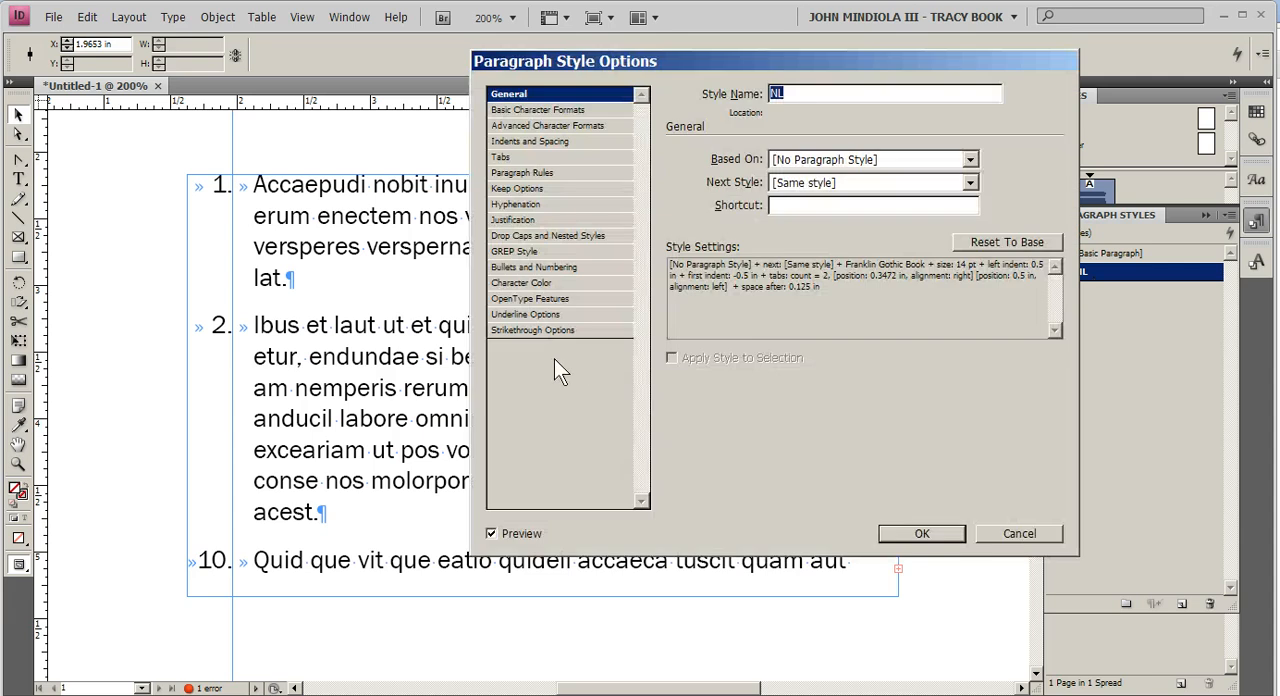
left_click(537, 141)
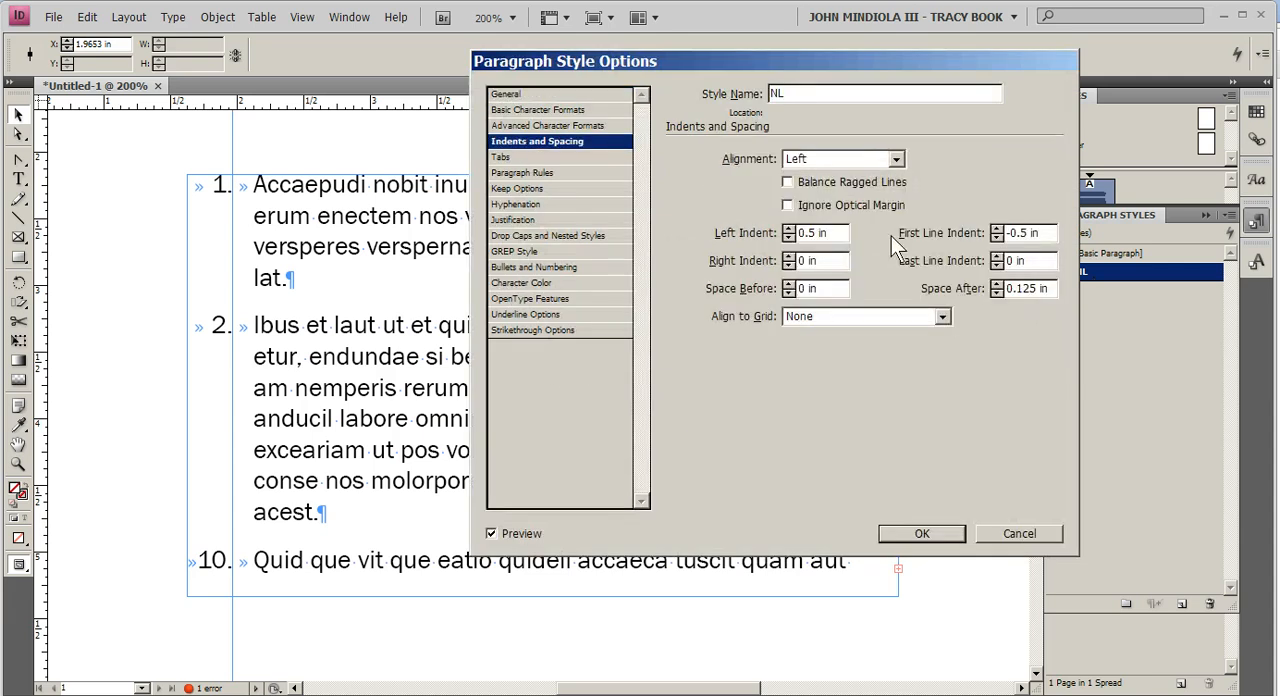
left_click(502, 158)
left_click(785, 220)
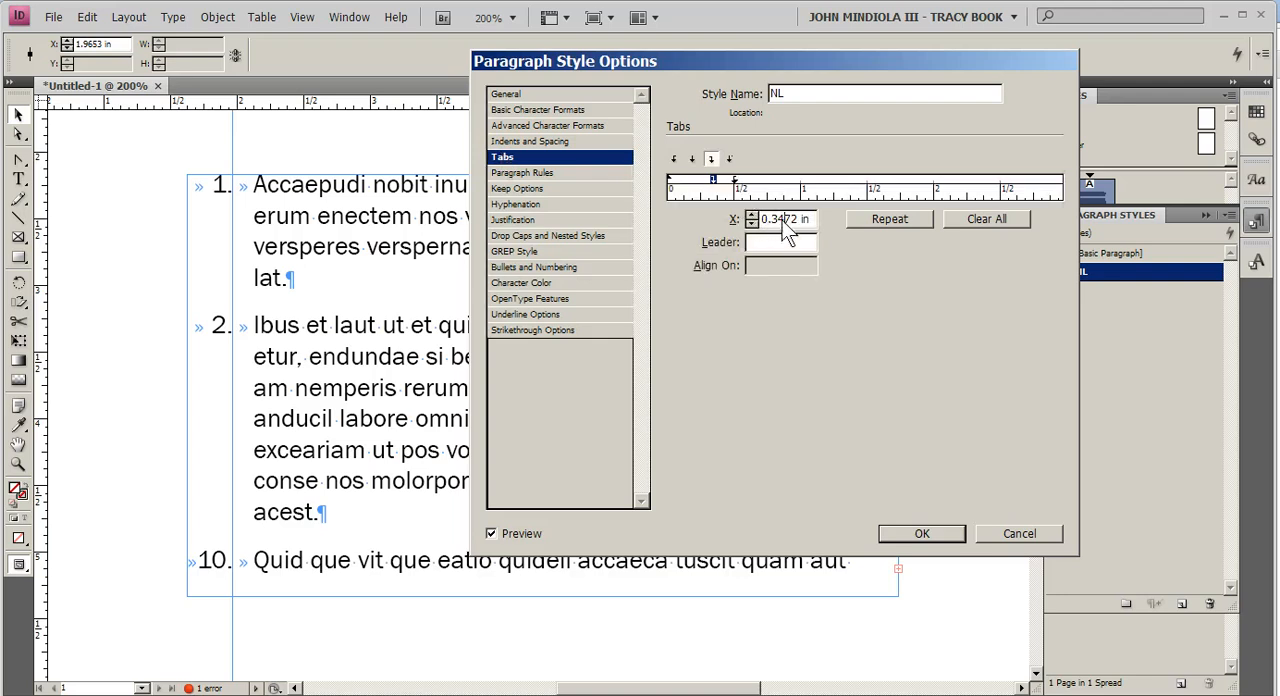
left_click_drag(776, 219, 796, 220)
type("5")
key("Return")
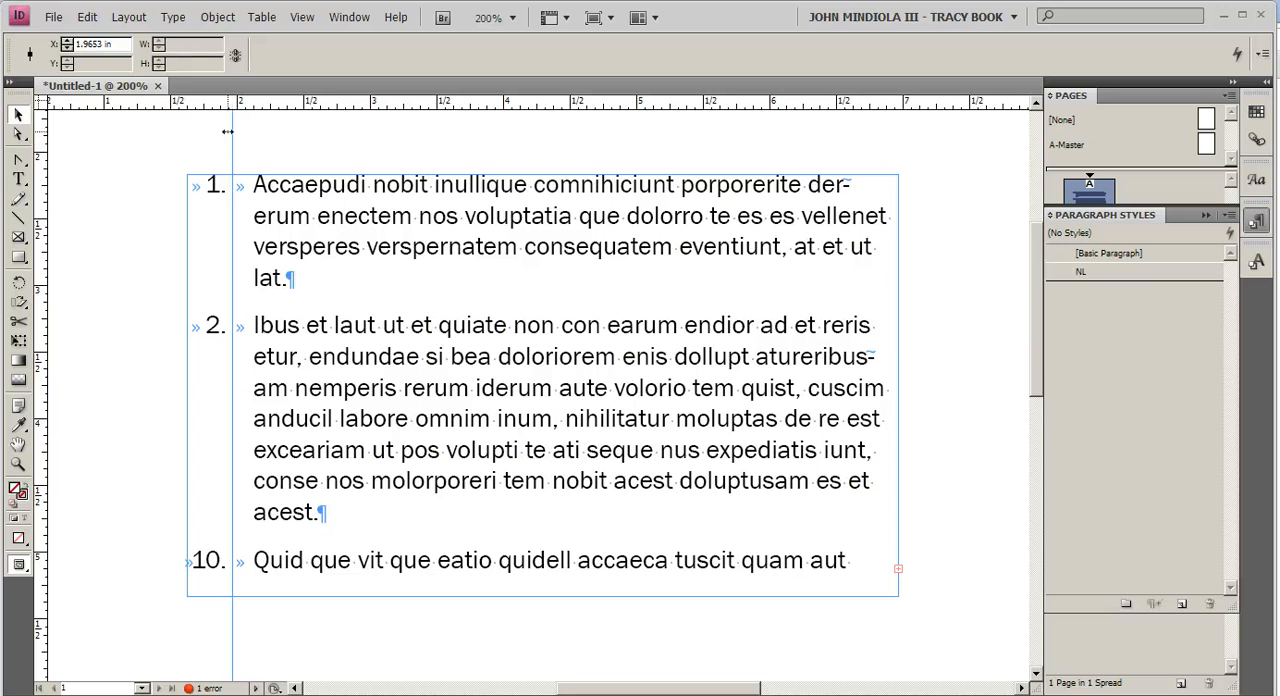
left_click_drag(233, 136, 229, 134)
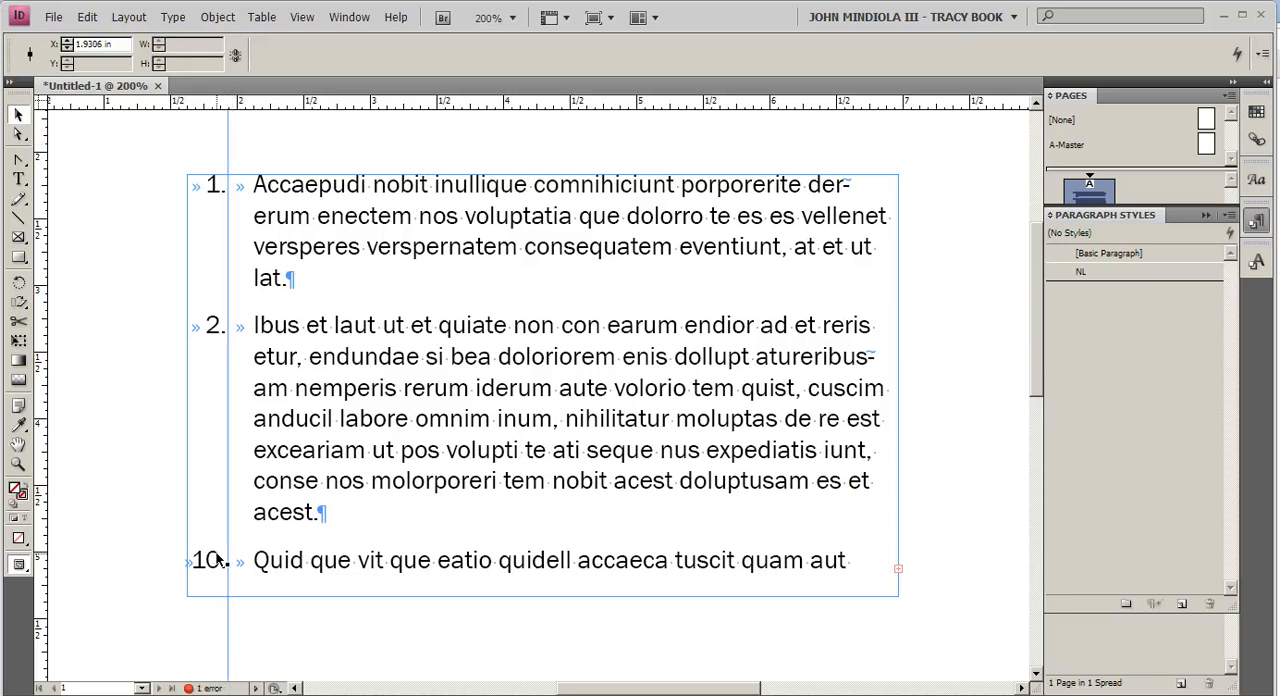